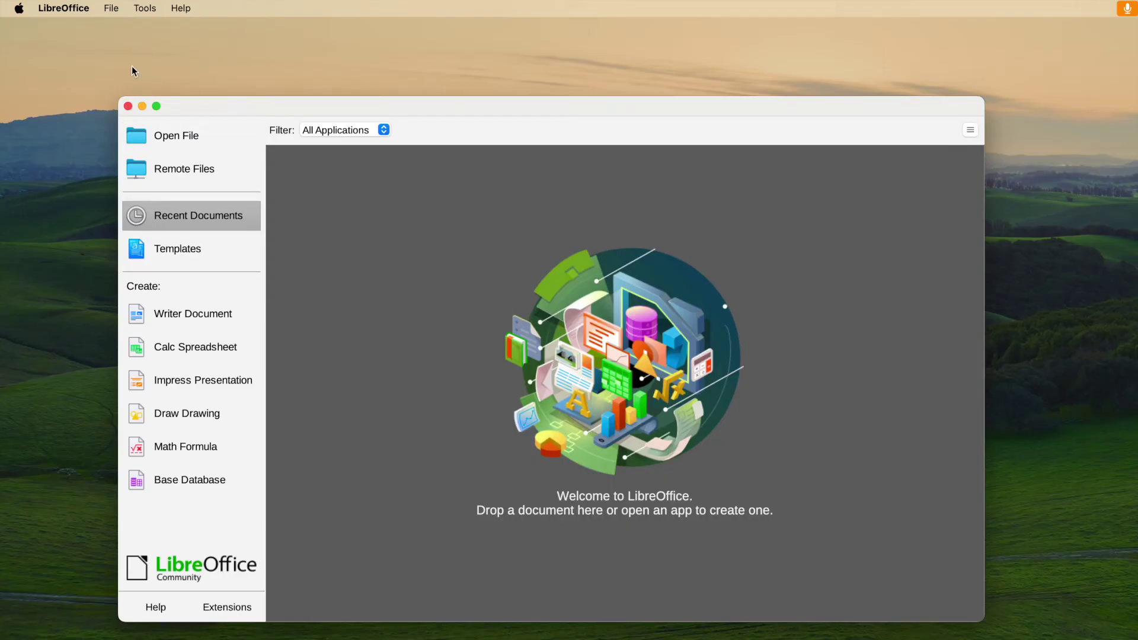
Open the LibreOffice application menu and view its version information
{"action": "left_click", "coordinate": [63, 11]}
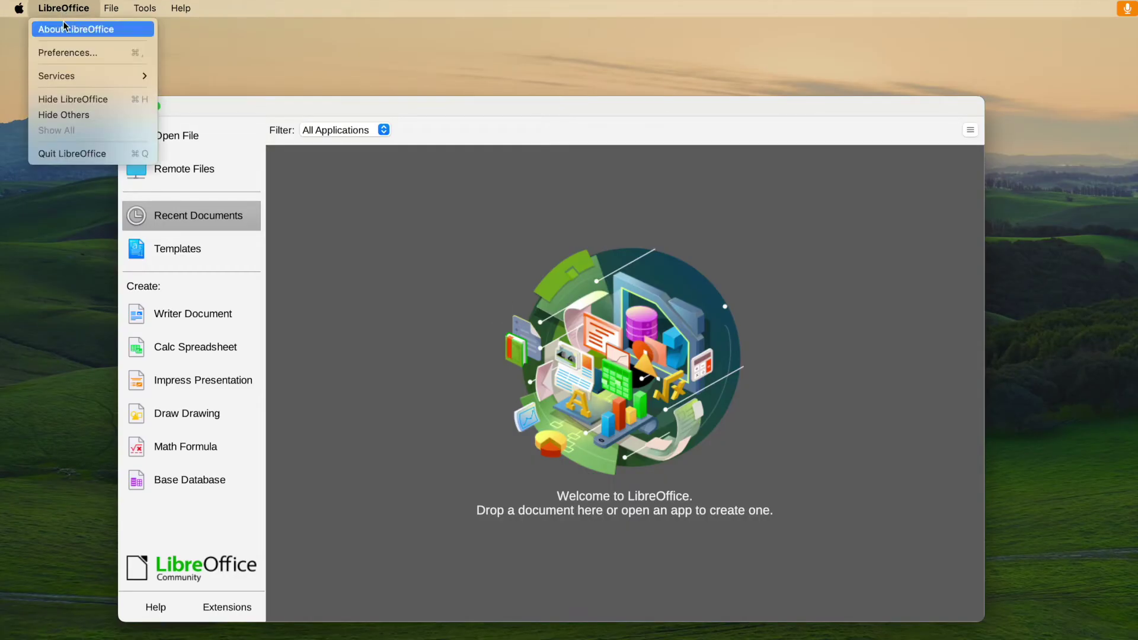
{"action": "left_click", "coordinate": [64, 28]}
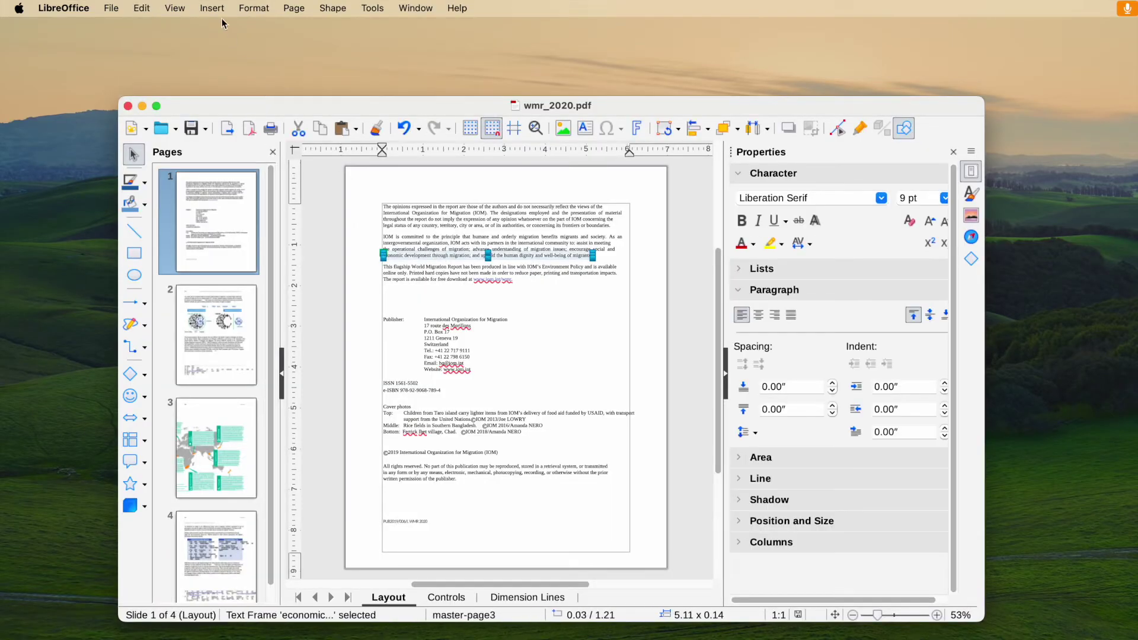
Insert the aerial mp4 on page 1 below the opening paragraphs, zoom in, and play it
{"action": "left_click", "coordinate": [212, 8]}
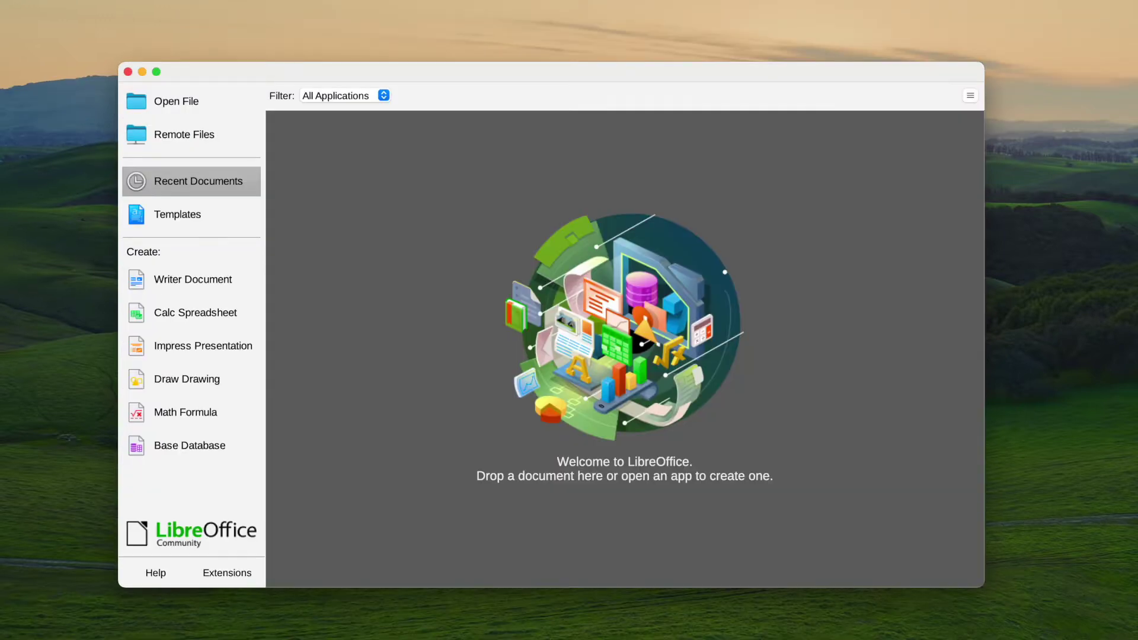
{"action": "left_click_drag", "start_coordinate": [764, 316], "coordinate": [617, 275]}
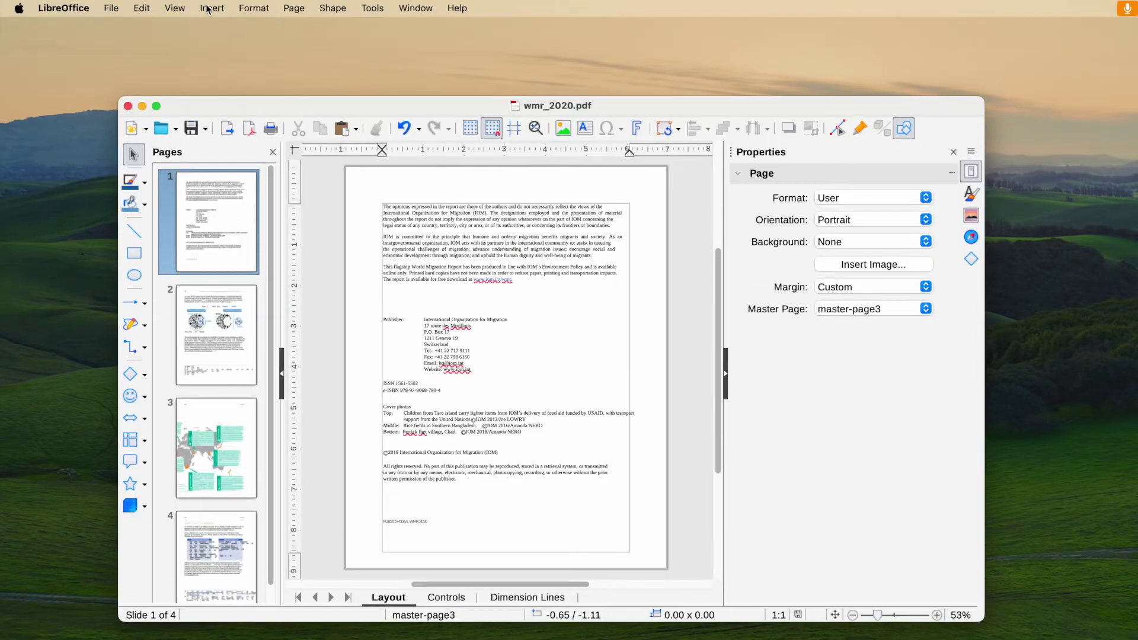
{"action": "left_click", "coordinate": [211, 8]}
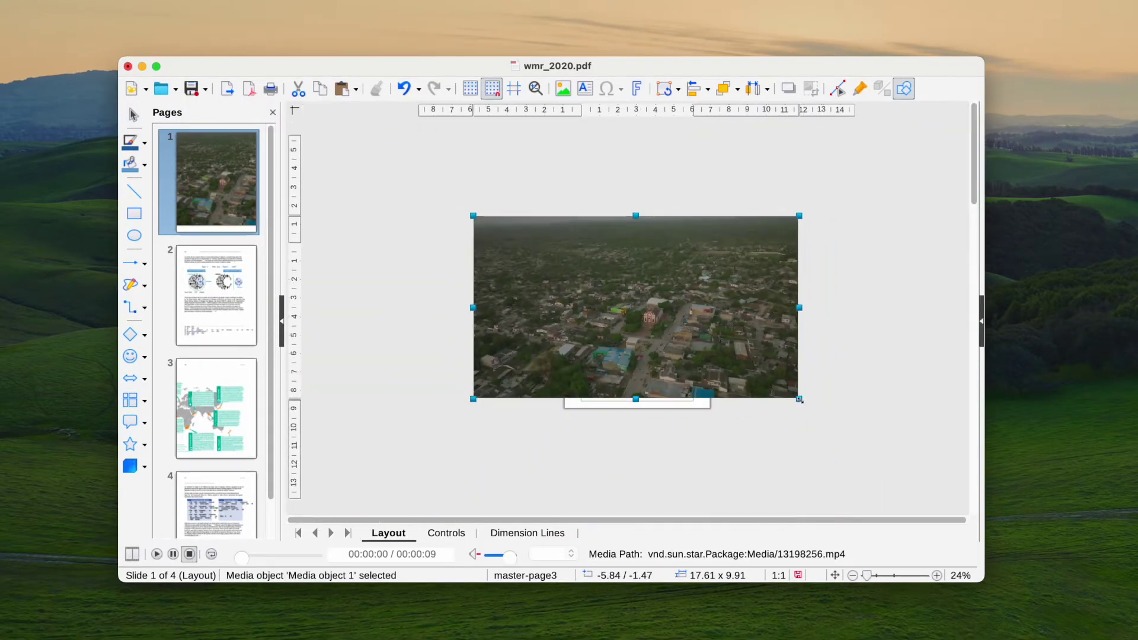
{"action": "mouse_move", "coordinate": [568, 302]}
{"action": "left_mouse_down"}
{"action": "mouse_move", "coordinate": [602, 292]}
{"action": "mouse_move", "coordinate": [622, 302]}
{"action": "mouse_move", "coordinate": [622, 320]}
{"action": "mouse_move", "coordinate": [622, 307]}
{"action": "left_mouse_up"}
{"action": "left_click", "coordinate": [883, 575]}
{"action": "left_click", "coordinate": [972, 132]}
{"action": "left_click", "coordinate": [837, 158]}
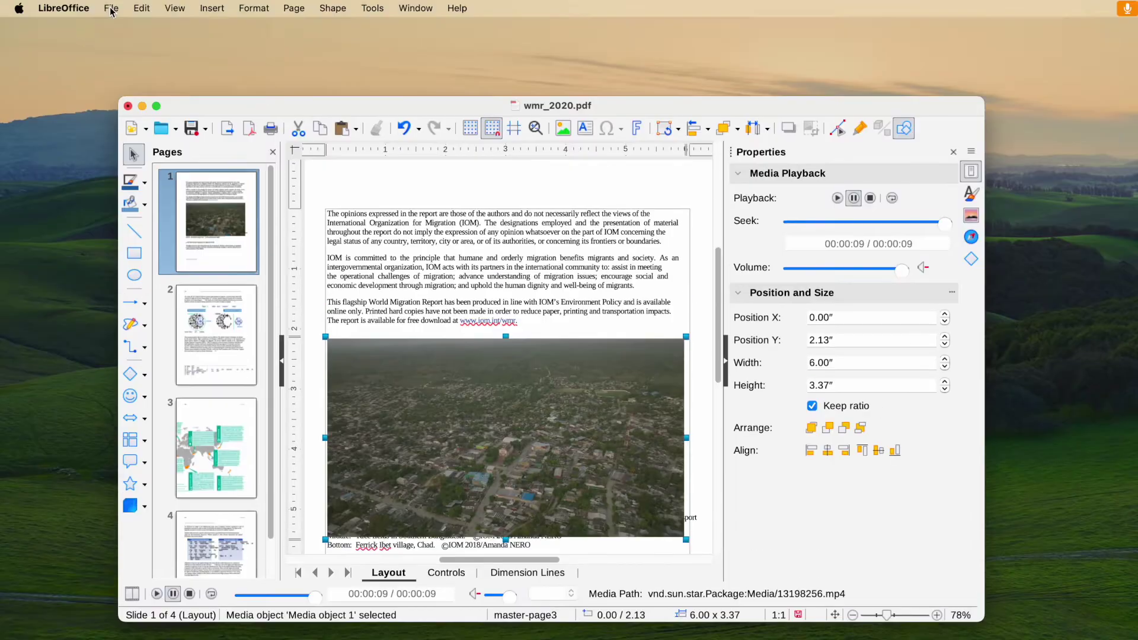
Export as PDF with Hybrid PDF on and PDF form creation off
{"action": "left_click", "coordinate": [112, 8]}
{"action": "mouse_move", "coordinate": [144, 75]}
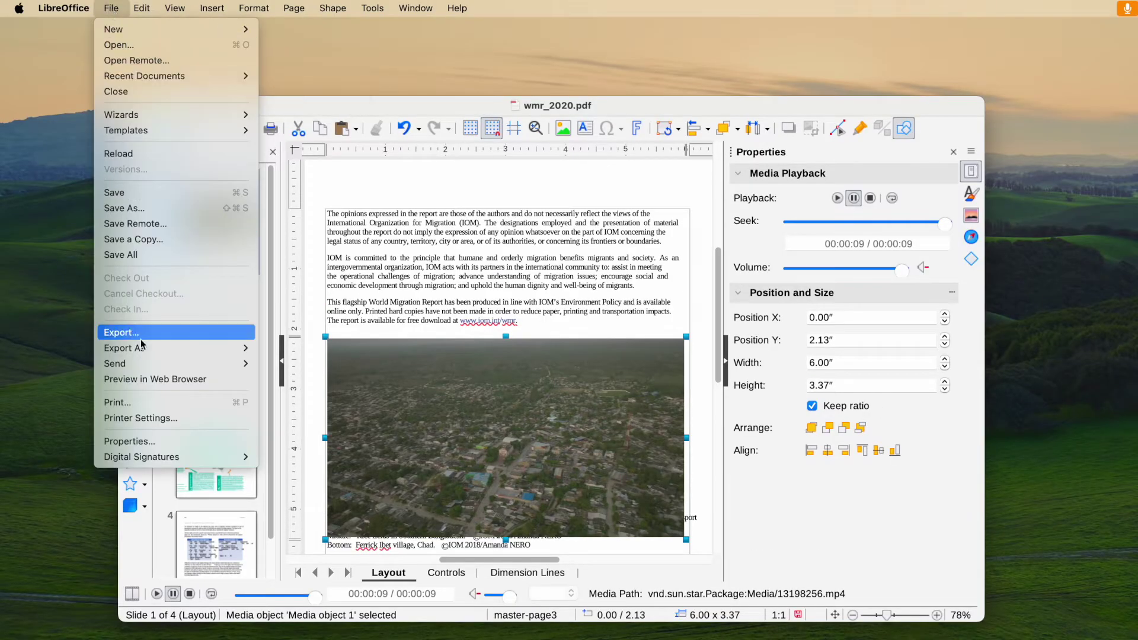
{"action": "left_click", "coordinate": [293, 349]}
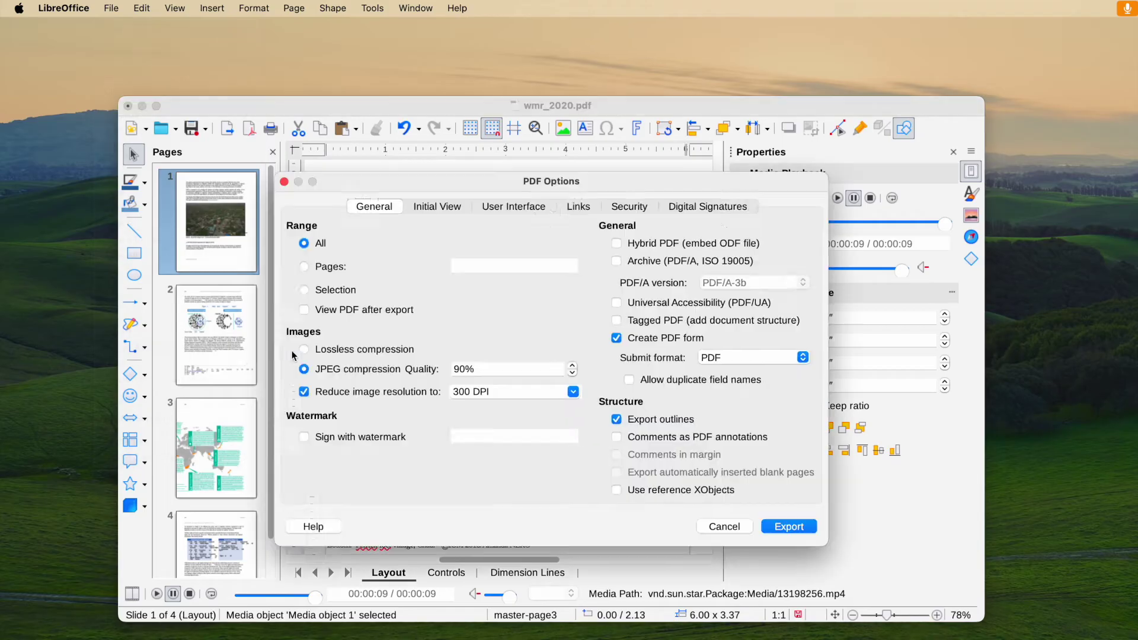
{"action": "left_click", "coordinate": [616, 245]}
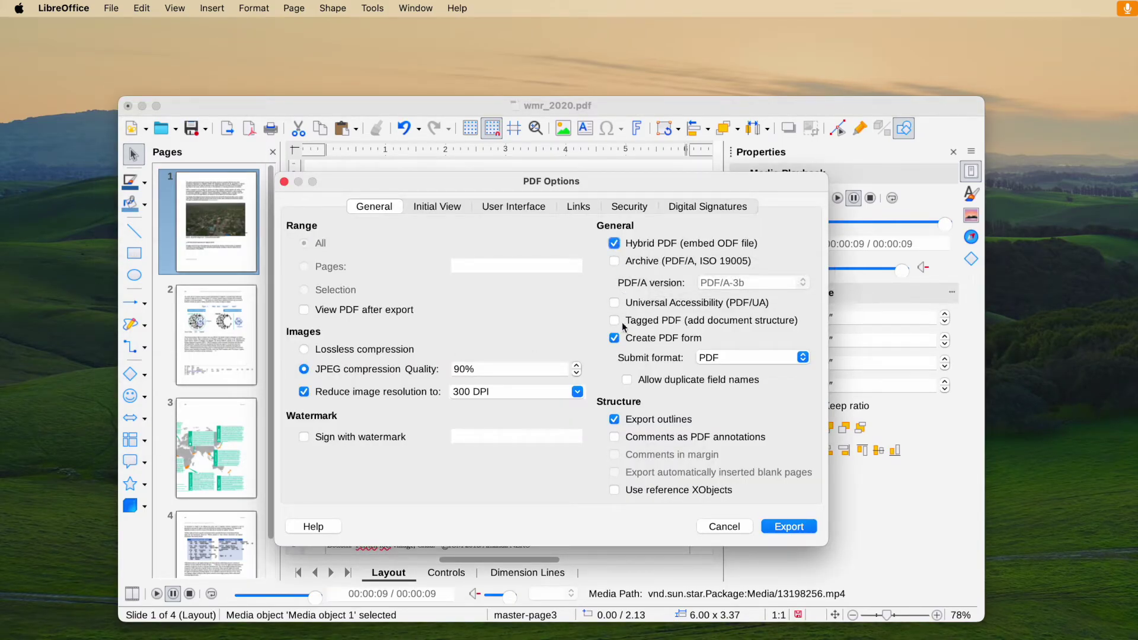
{"action": "left_click", "coordinate": [614, 338]}
{"action": "left_click", "coordinate": [788, 526]}
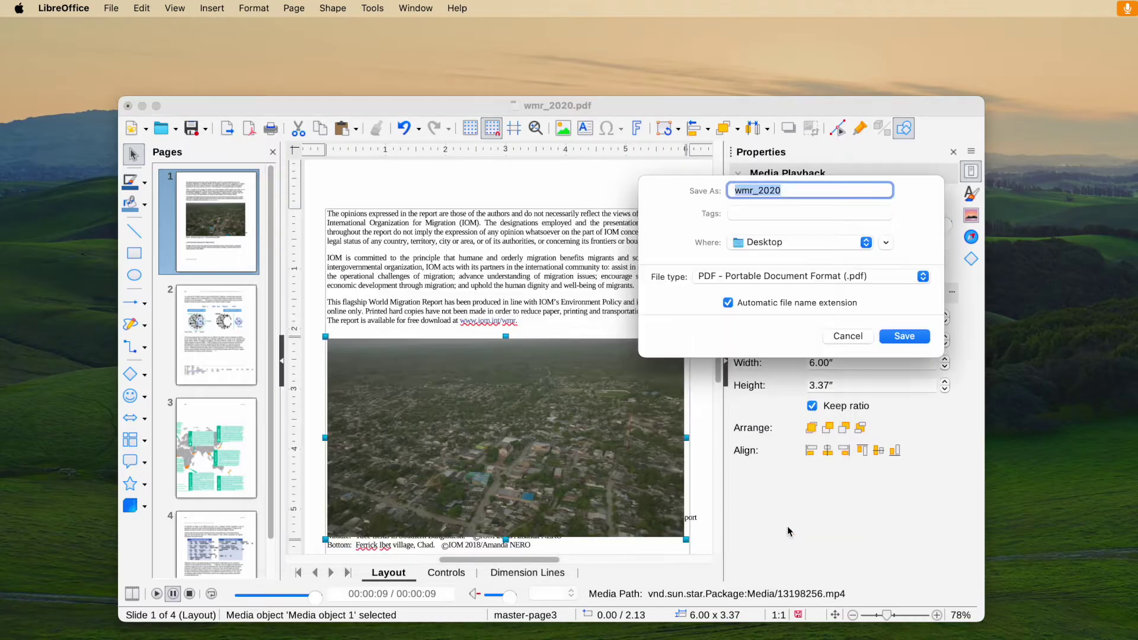
Save the export as wmr_2020-1 on the Desktop and select the page 1 video
{"action": "left_click", "coordinate": [790, 192]}
{"action": "left_click", "coordinate": [901, 335]}
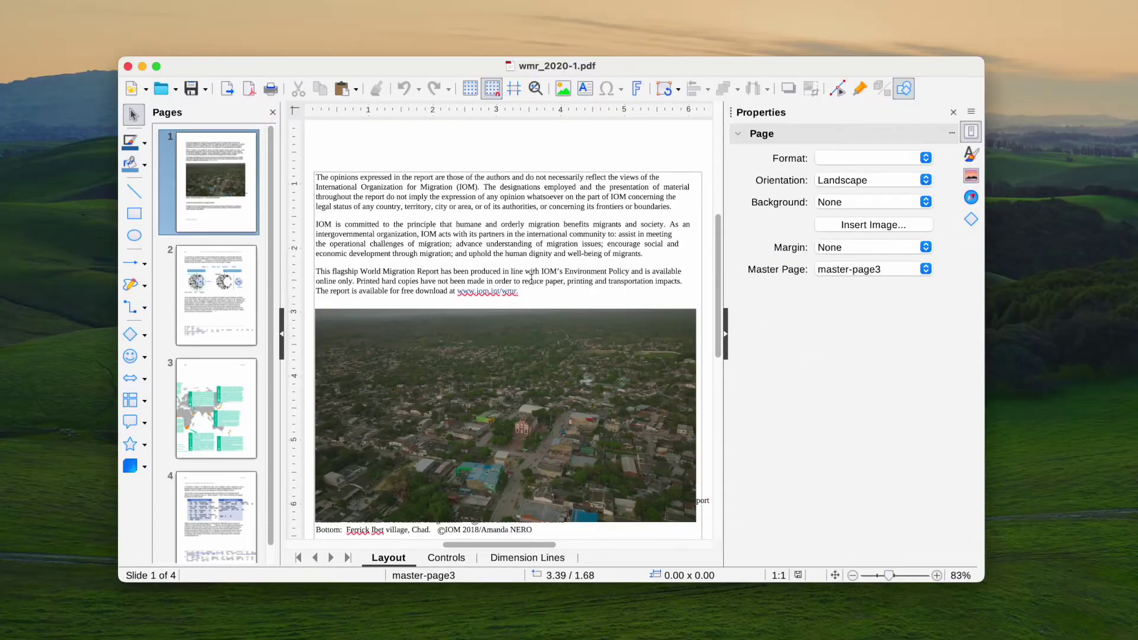
{"action": "scroll", "coordinate": [525, 300], "scroll_direction": "down", "scroll_amount": 3}
{"action": "scroll", "coordinate": [525, 300], "scroll_direction": "down", "scroll_amount": 2}
{"action": "left_click", "coordinate": [524, 300]}
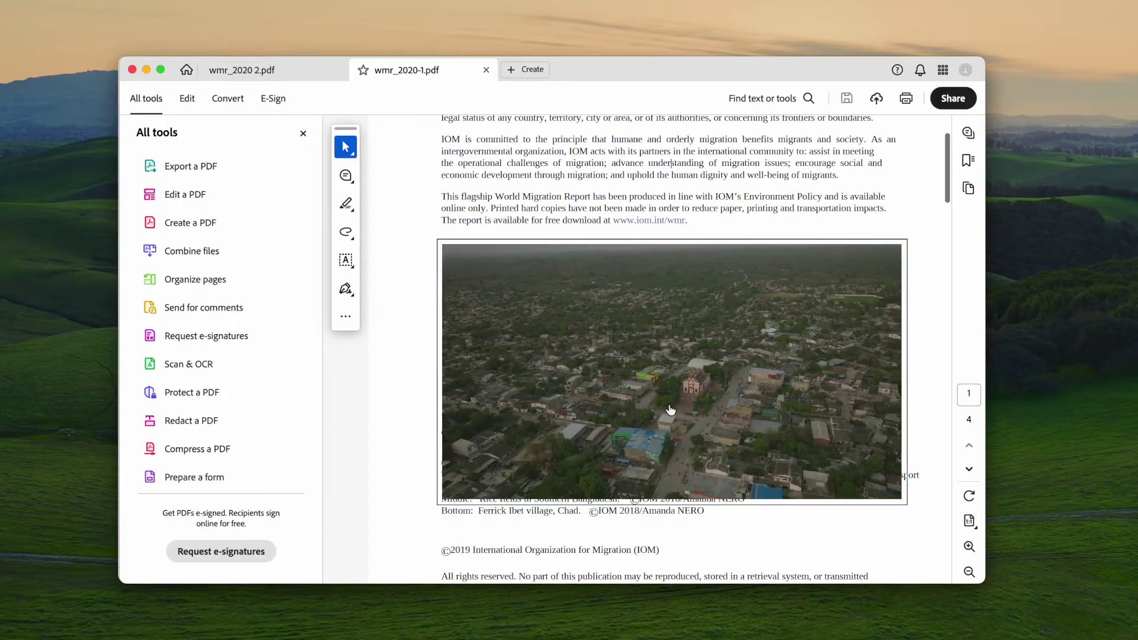
Start the aerial video playing inside wmr_2020-1.pdf in Acrobat
{"action": "left_click", "coordinate": [670, 410]}
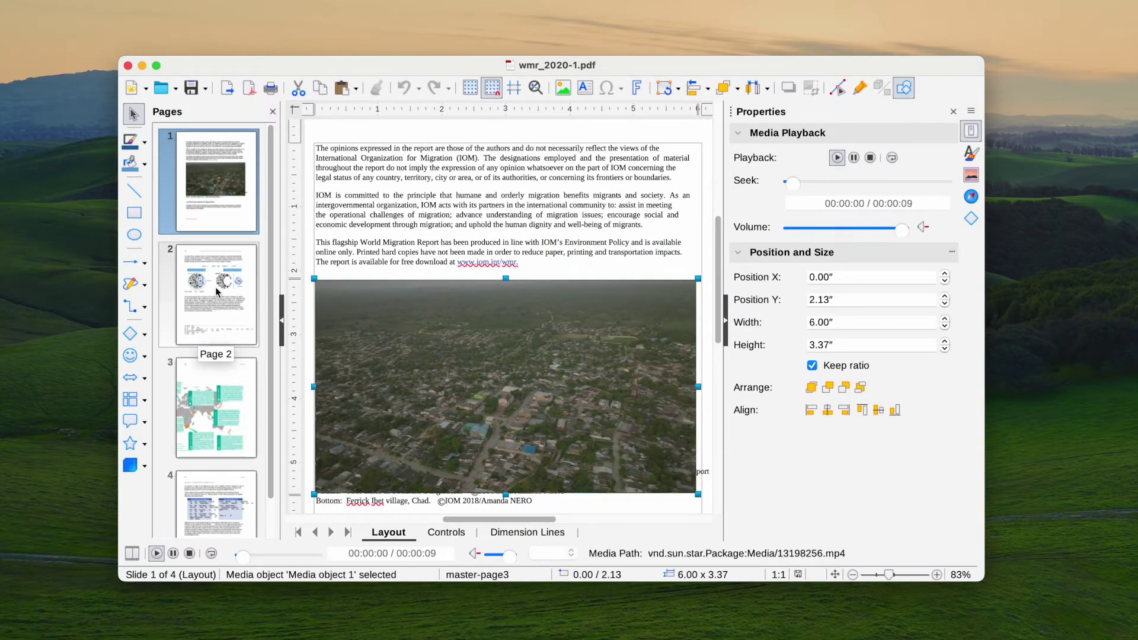
Show all of page 2 and try the Narrow, Moderate and Normal (1") margin presets
{"action": "left_click", "coordinate": [216, 287]}
{"action": "scroll", "coordinate": [498, 320], "scroll_direction": "down", "scroll_amount": 2}
{"action": "left_click", "coordinate": [851, 574]}
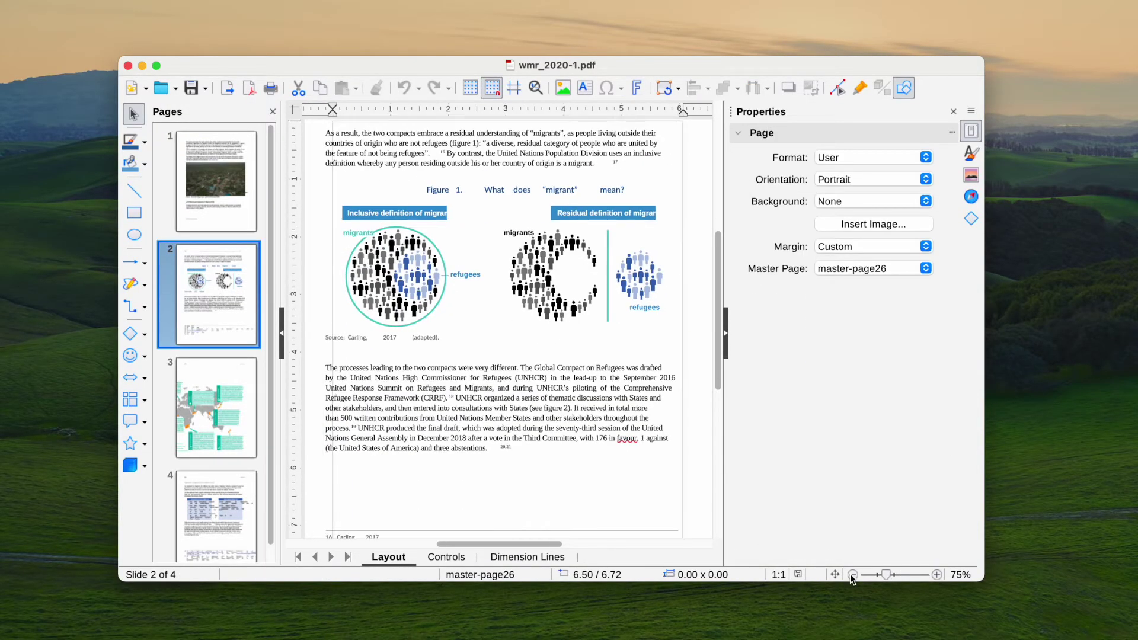
{"action": "scroll", "coordinate": [422, 349], "scroll_direction": "down", "scroll_amount": 3}
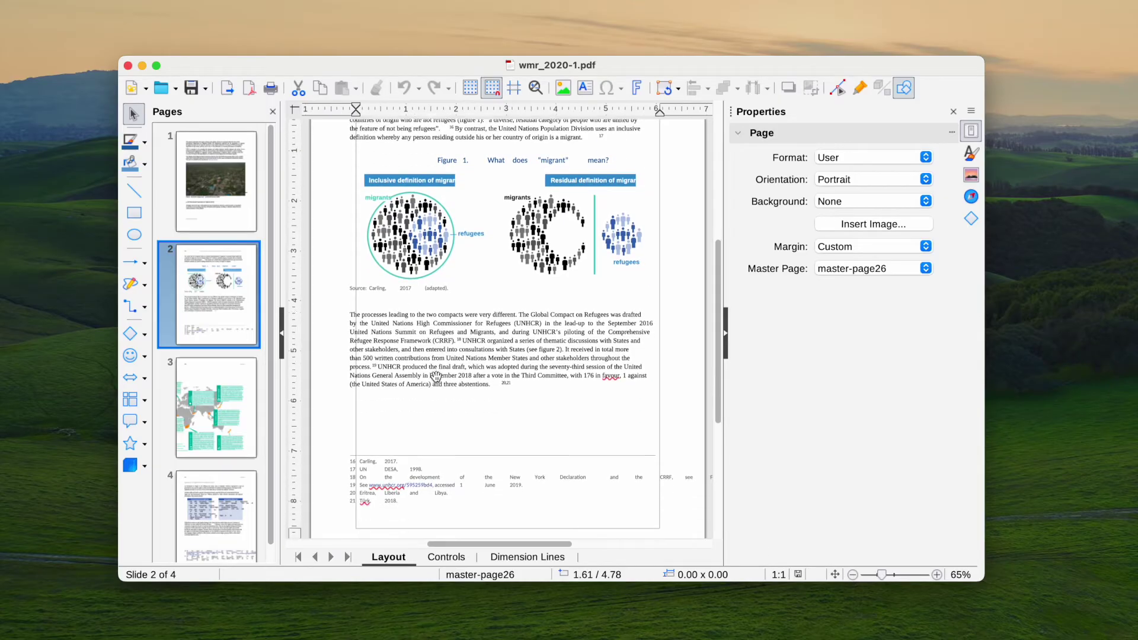
{"action": "scroll", "coordinate": [495, 477], "scroll_direction": "down", "scroll_amount": 3}
{"action": "scroll", "coordinate": [463, 427], "scroll_direction": "down", "scroll_amount": 2}
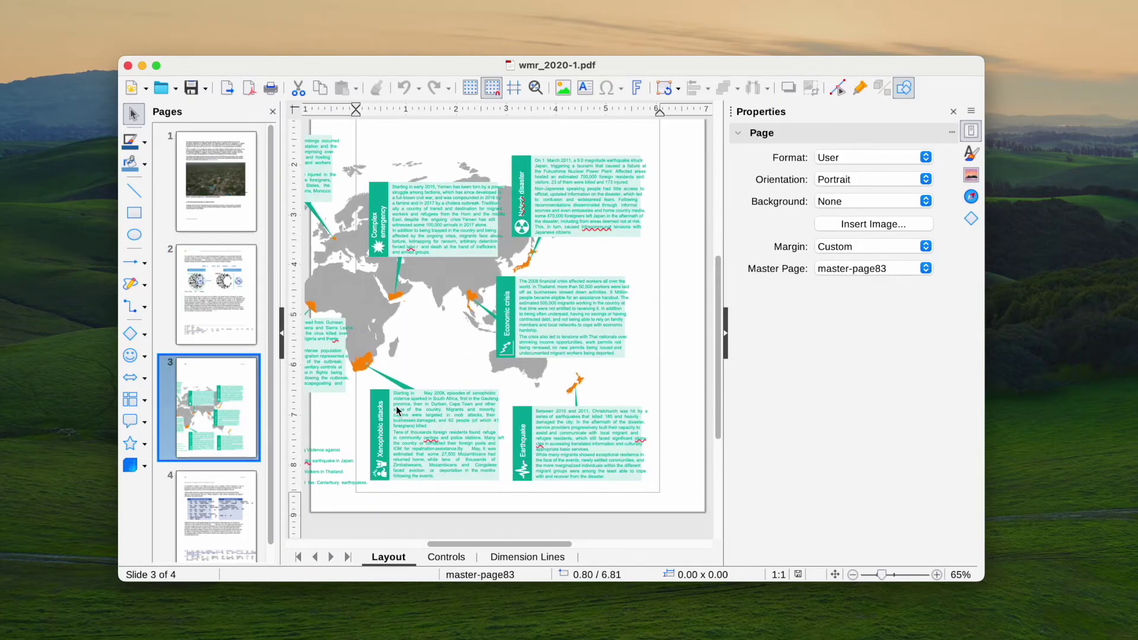
{"action": "scroll", "coordinate": [457, 410], "scroll_direction": "down", "scroll_amount": 3}
{"action": "scroll", "coordinate": [457, 412], "scroll_direction": "up", "scroll_amount": 3}
{"action": "scroll", "coordinate": [458, 392], "scroll_direction": "up", "scroll_amount": 5}
{"action": "scroll", "coordinate": [458, 382], "scroll_direction": "up", "scroll_amount": 3}
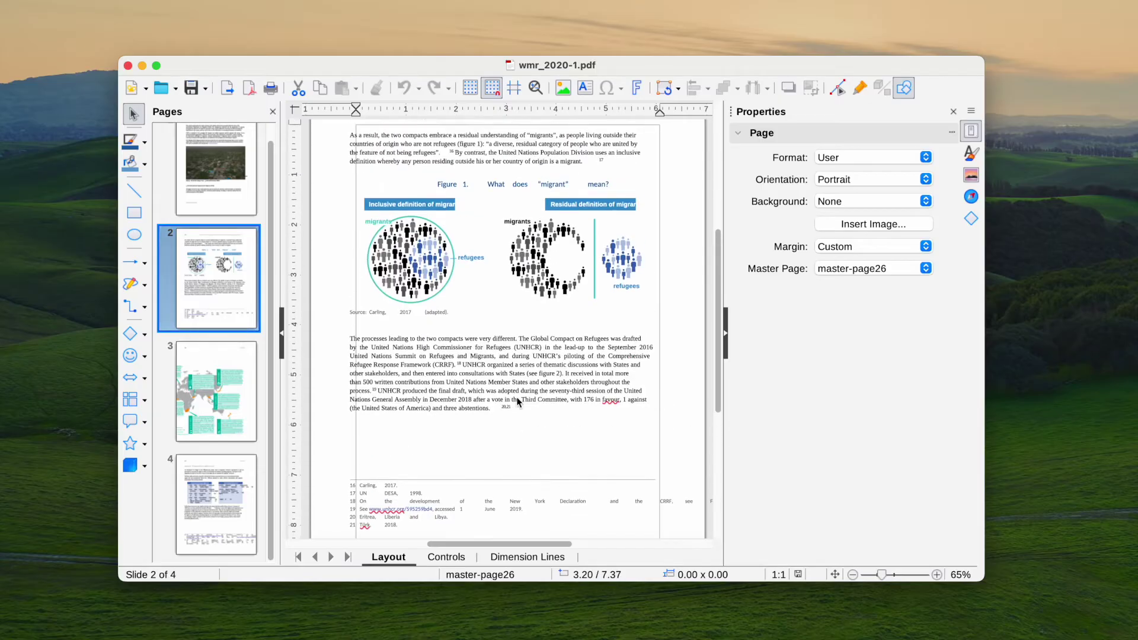
{"action": "left_click", "coordinate": [925, 246]}
{"action": "left_click", "coordinate": [834, 272]}
{"action": "left_click", "coordinate": [926, 247]}
{"action": "left_click", "coordinate": [839, 282]}
{"action": "left_click", "coordinate": [925, 247]}
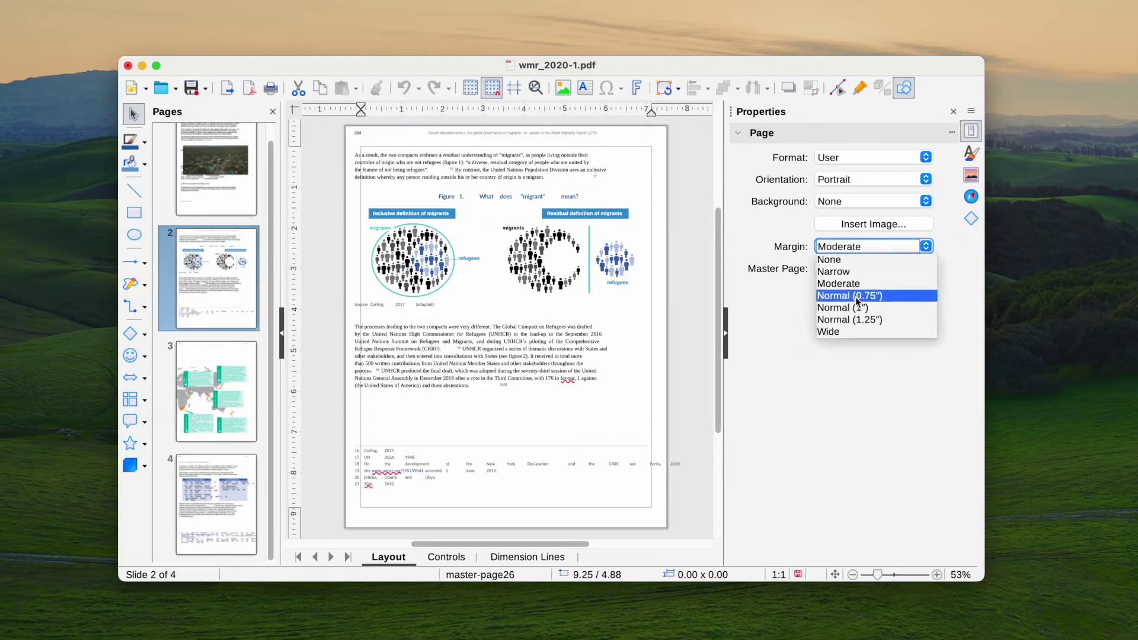
{"action": "left_click", "coordinate": [843, 307]}
Lower page 2's custom margins in Page Properties, then edit its footnote text
{"action": "left_click", "coordinate": [294, 8]}
{"action": "left_click", "coordinate": [317, 145]}
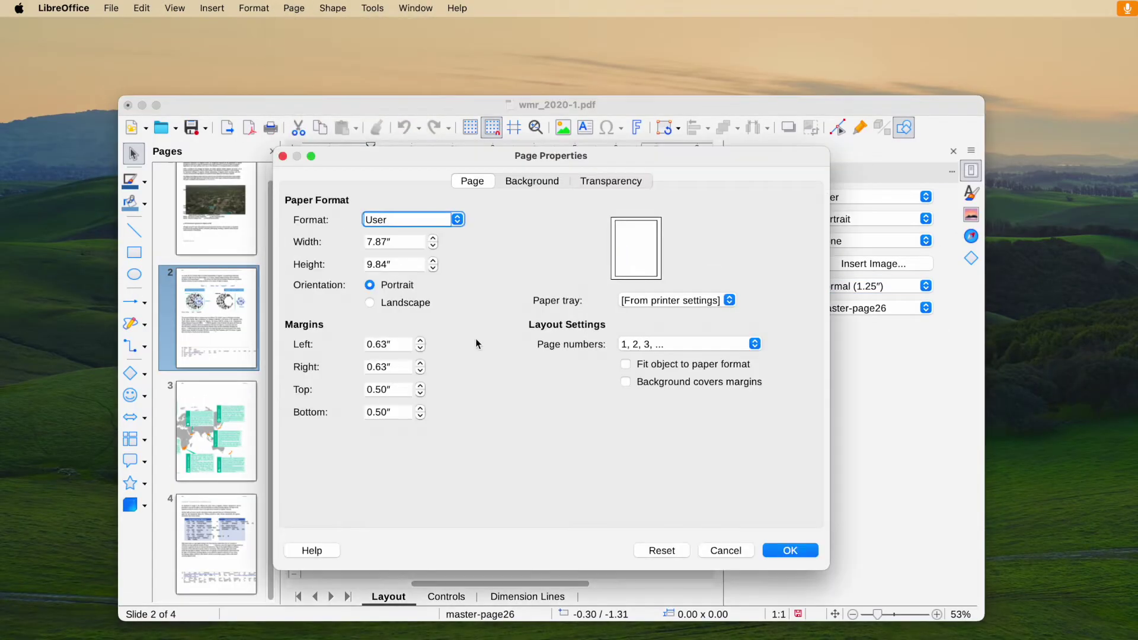
{"action": "left_click", "coordinate": [420, 372]}
{"action": "left_click", "coordinate": [420, 372]}
{"action": "left_click", "coordinate": [420, 372]}
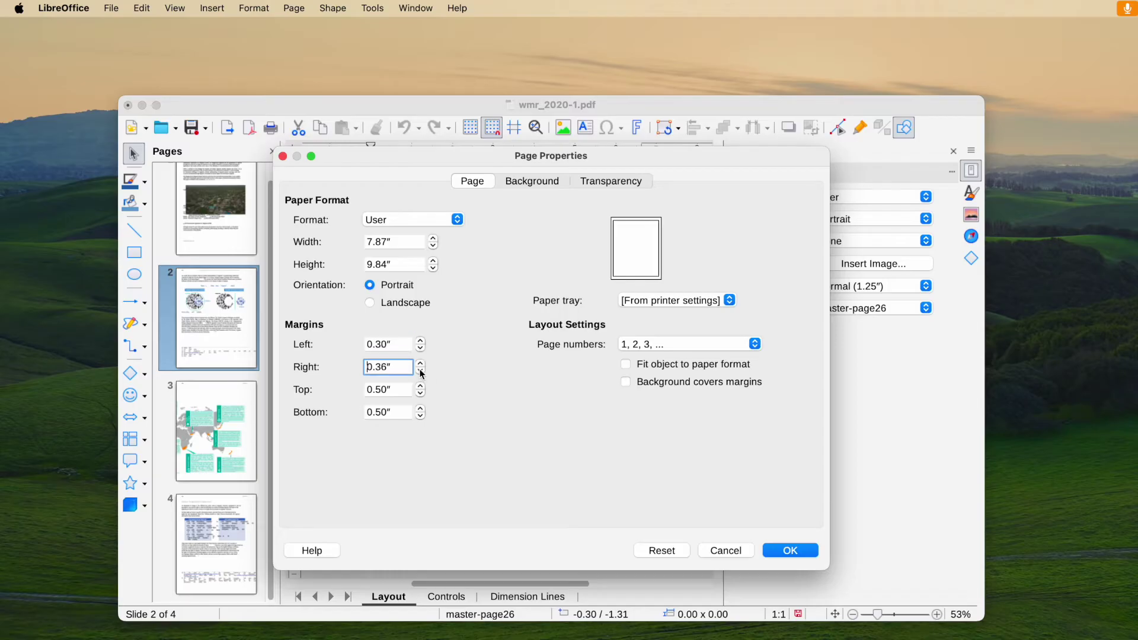
{"action": "left_click", "coordinate": [791, 550]}
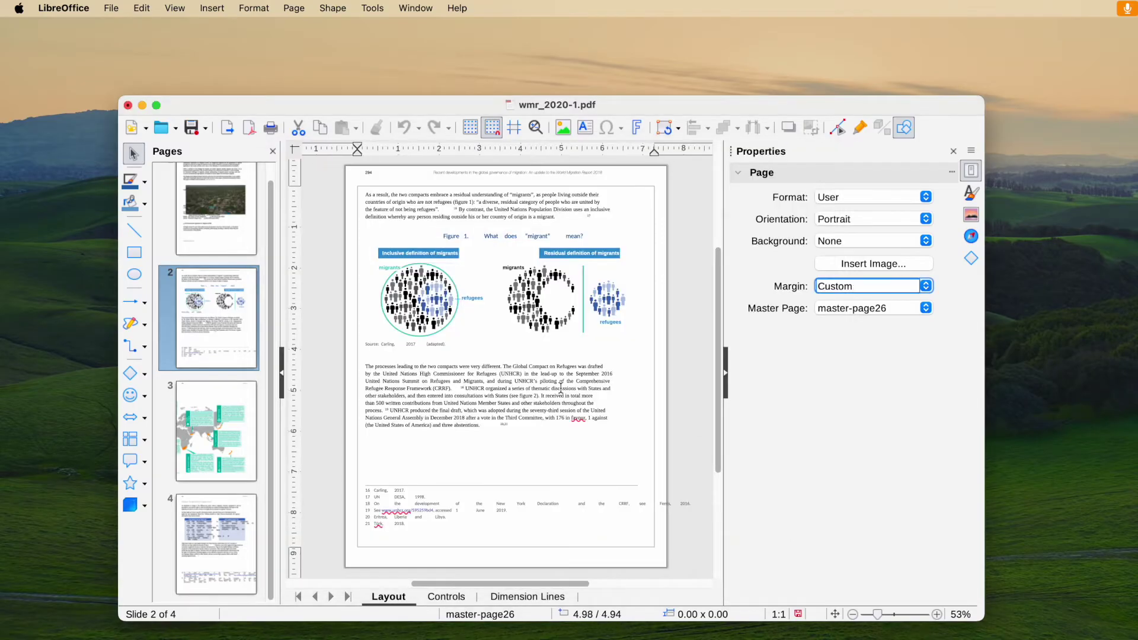
{"action": "double_click", "coordinate": [641, 506]}
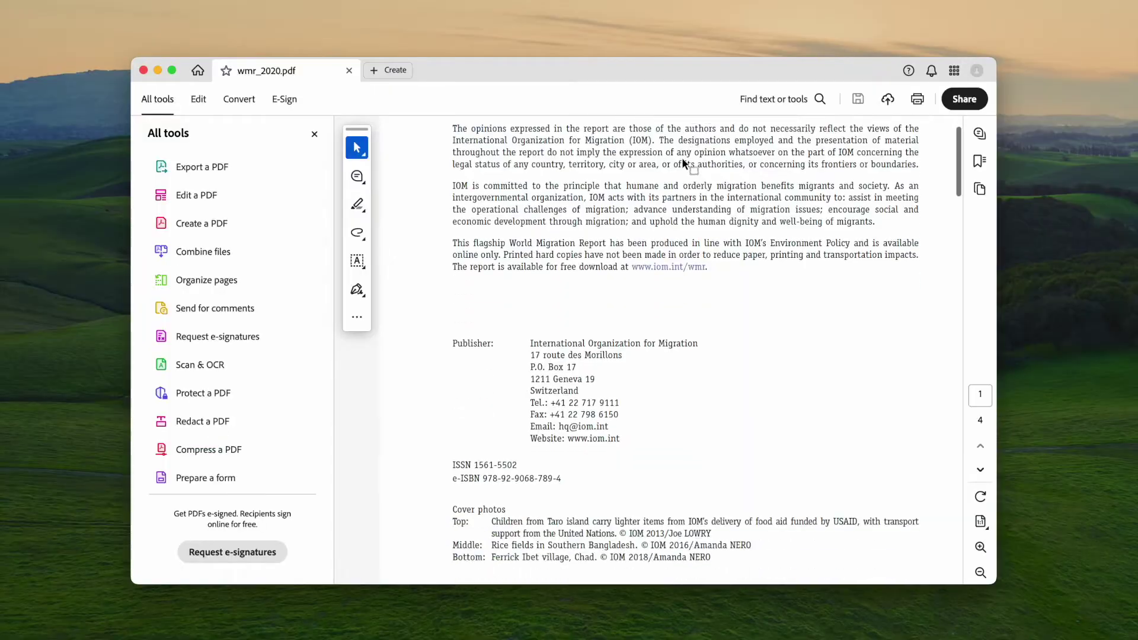
{"action": "scroll", "coordinate": [682, 158], "scroll_direction": "down", "scroll_amount": 5}
{"action": "scroll", "coordinate": [682, 157], "scroll_direction": "down", "scroll_amount": 5}
{"action": "scroll", "coordinate": [682, 158], "scroll_direction": "down", "scroll_amount": 5}
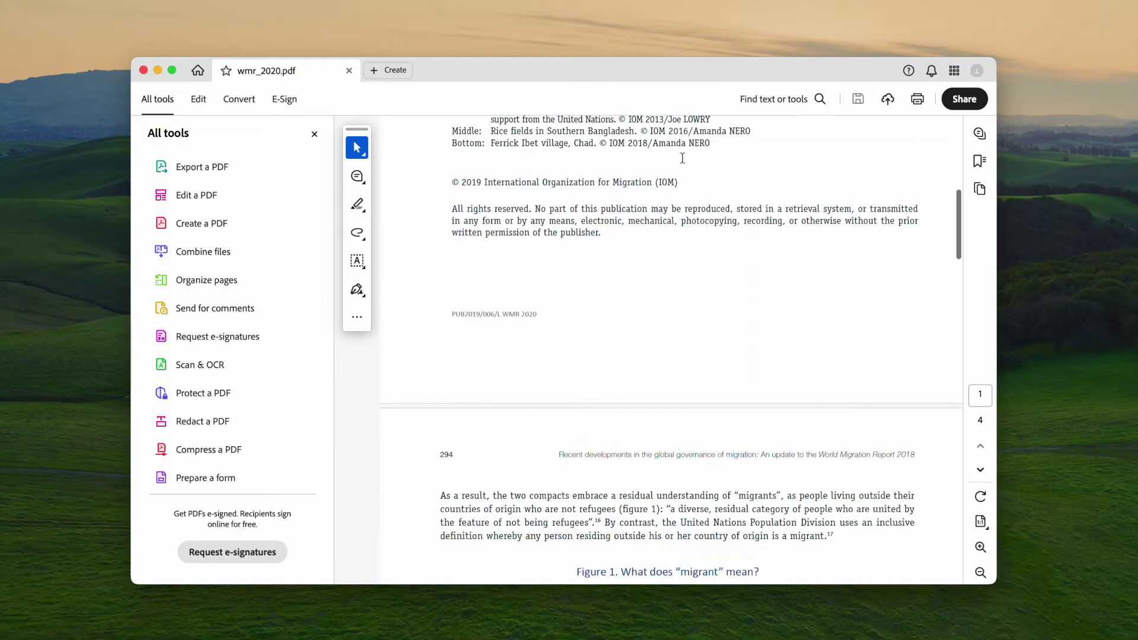
{"action": "scroll", "coordinate": [682, 157], "scroll_direction": "down", "scroll_amount": 5}
{"action": "scroll", "coordinate": [682, 157], "scroll_direction": "down", "scroll_amount": 5}
{"action": "scroll", "coordinate": [682, 158], "scroll_direction": "down", "scroll_amount": 5}
{"action": "scroll", "coordinate": [681, 160], "scroll_direction": "down", "scroll_amount": 5}
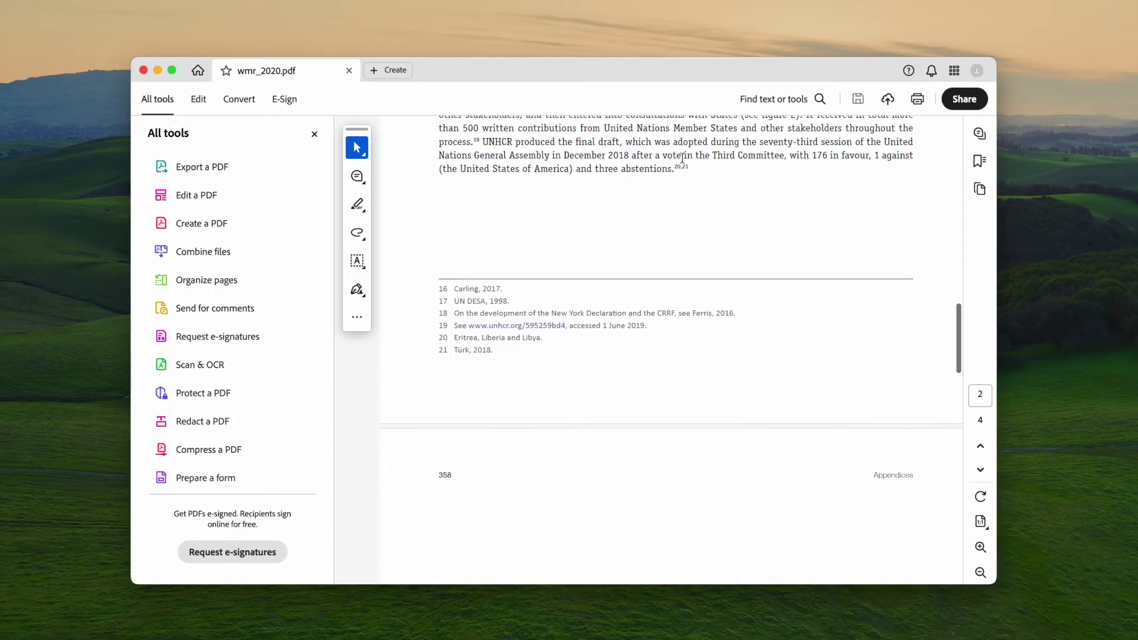
{"action": "scroll", "coordinate": [682, 160], "scroll_direction": "down", "scroll_amount": 5}
{"action": "scroll", "coordinate": [681, 160], "scroll_direction": "down", "scroll_amount": 5}
{"action": "scroll", "coordinate": [682, 160], "scroll_direction": "down", "scroll_amount": 5}
{"action": "scroll", "coordinate": [682, 157], "scroll_direction": "down", "scroll_amount": 5}
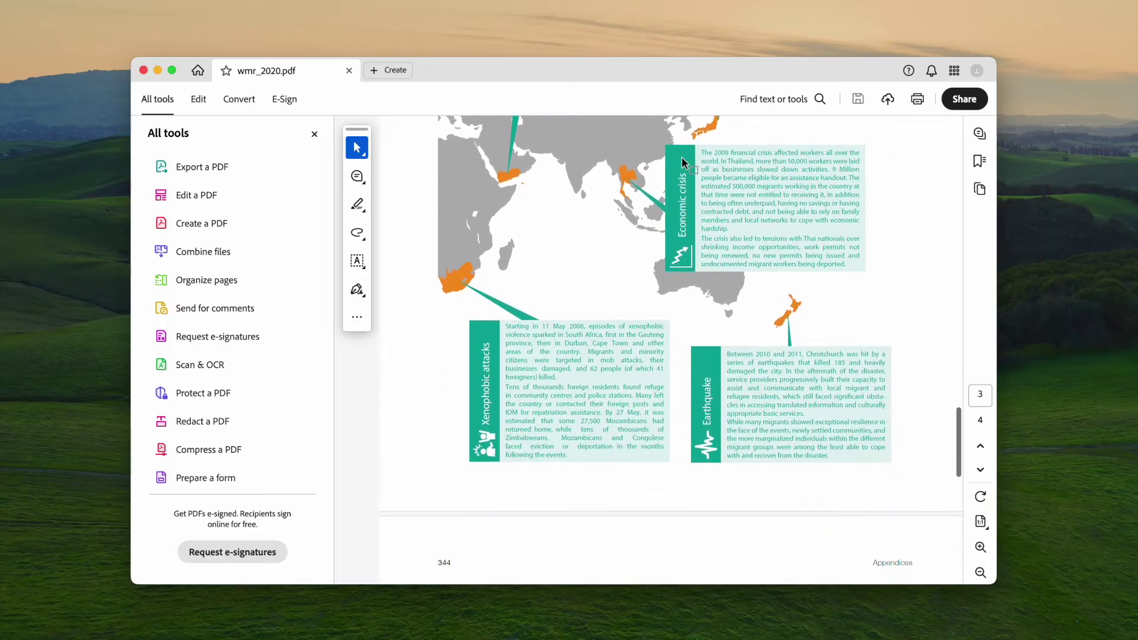
{"action": "scroll", "coordinate": [681, 157], "scroll_direction": "down", "scroll_amount": 5}
{"action": "scroll", "coordinate": [682, 157], "scroll_direction": "down", "scroll_amount": 5}
{"action": "scroll", "coordinate": [682, 157], "scroll_direction": "down", "scroll_amount": 5}
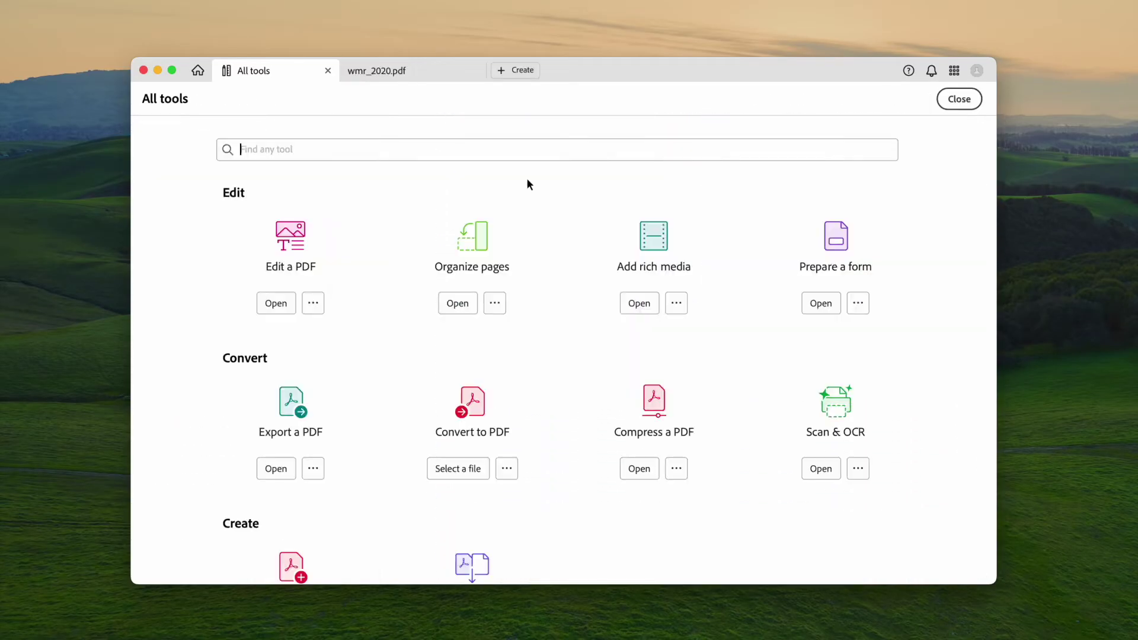
{"action": "scroll", "coordinate": [551, 213], "scroll_direction": "down", "scroll_amount": 2}
{"action": "scroll", "coordinate": [582, 225], "scroll_direction": "down", "scroll_amount": 4}
{"action": "scroll", "coordinate": [581, 225], "scroll_direction": "down", "scroll_amount": 4}
{"action": "scroll", "coordinate": [581, 226], "scroll_direction": "down", "scroll_amount": 4}
{"action": "scroll", "coordinate": [581, 224], "scroll_direction": "down", "scroll_amount": 4}
{"action": "scroll", "coordinate": [581, 226], "scroll_direction": "down", "scroll_amount": 3}
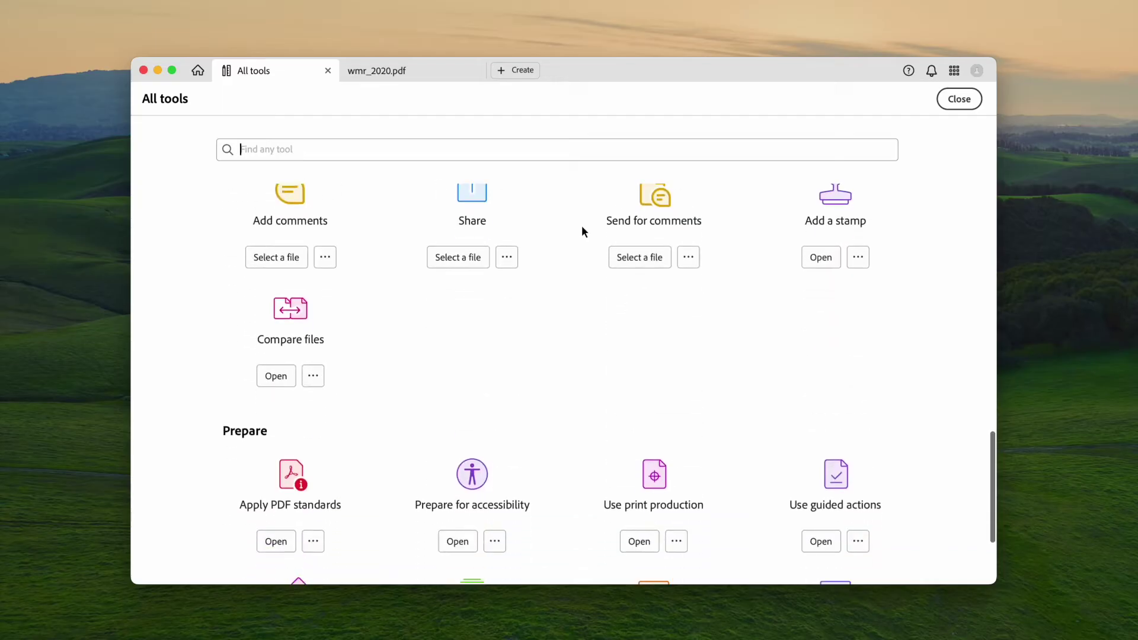
{"action": "scroll", "coordinate": [582, 225], "scroll_direction": "down", "scroll_amount": 3}
Leave the All tools overview and return to the wmr_2020.pdf tab
{"action": "left_click", "coordinate": [391, 70]}
{"action": "left_click", "coordinate": [199, 99]}
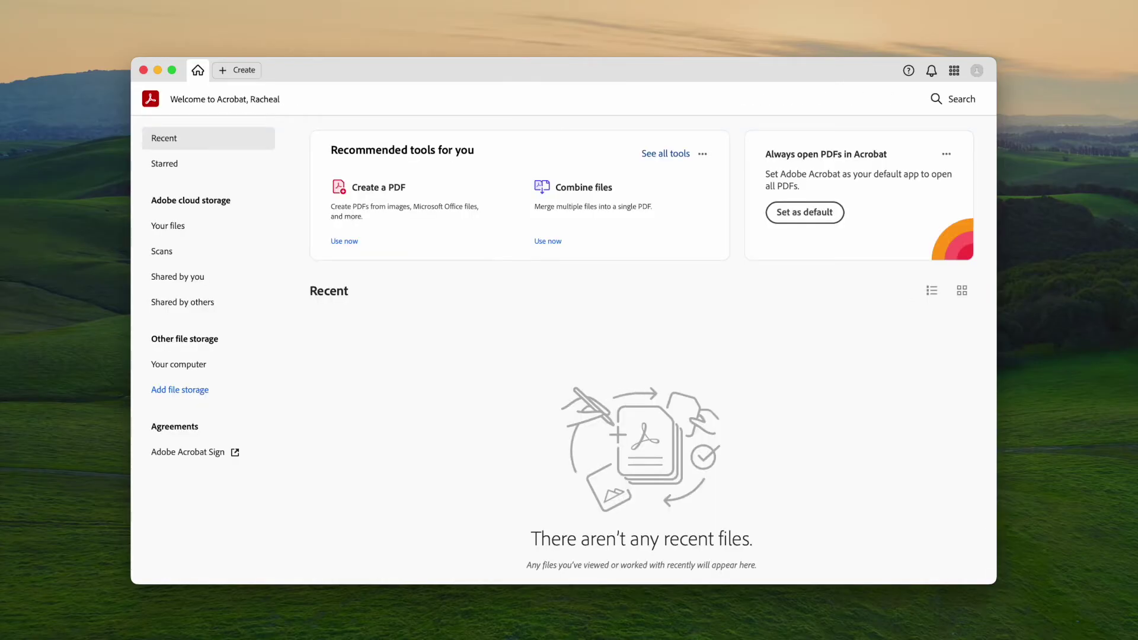
Open wmr_2020.pdf in Acrobat, enable text editing, and delete page 2's footnote text block
{"action": "left_click_drag", "start_coordinate": [871, 469], "coordinate": [599, 392]}
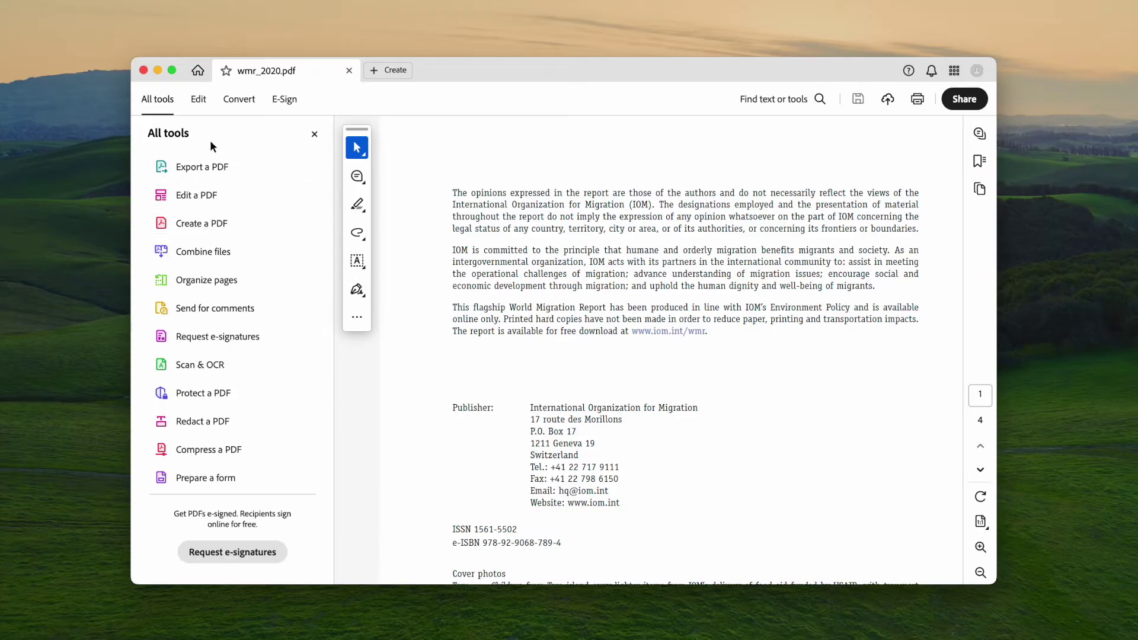
{"action": "left_click", "coordinate": [198, 99]}
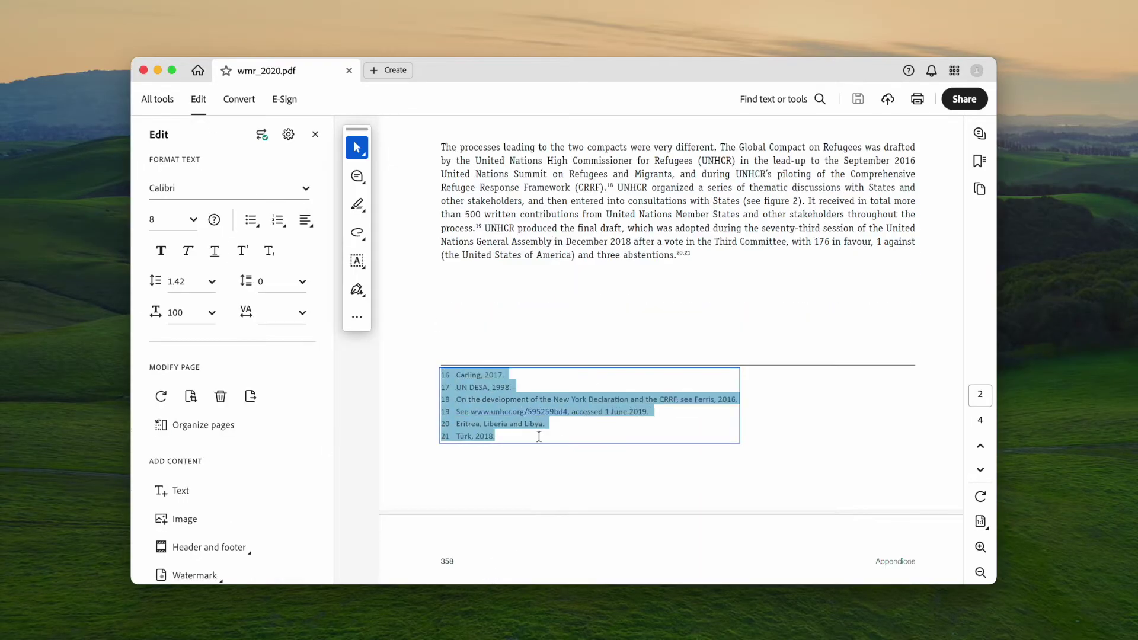
{"action": "key", "text": "Delete"}
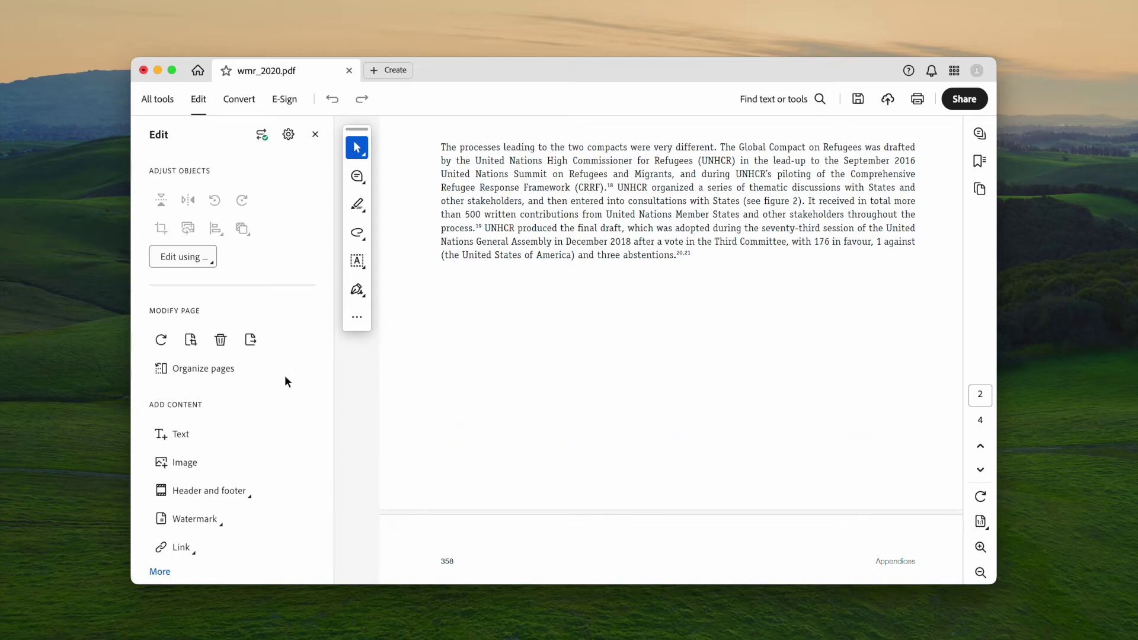
{"action": "scroll", "coordinate": [279, 354], "scroll_direction": "down", "scroll_amount": 2}
{"action": "scroll", "coordinate": [277, 355], "scroll_direction": "down", "scroll_amount": 2}
{"action": "scroll", "coordinate": [279, 355], "scroll_direction": "down", "scroll_amount": 2}
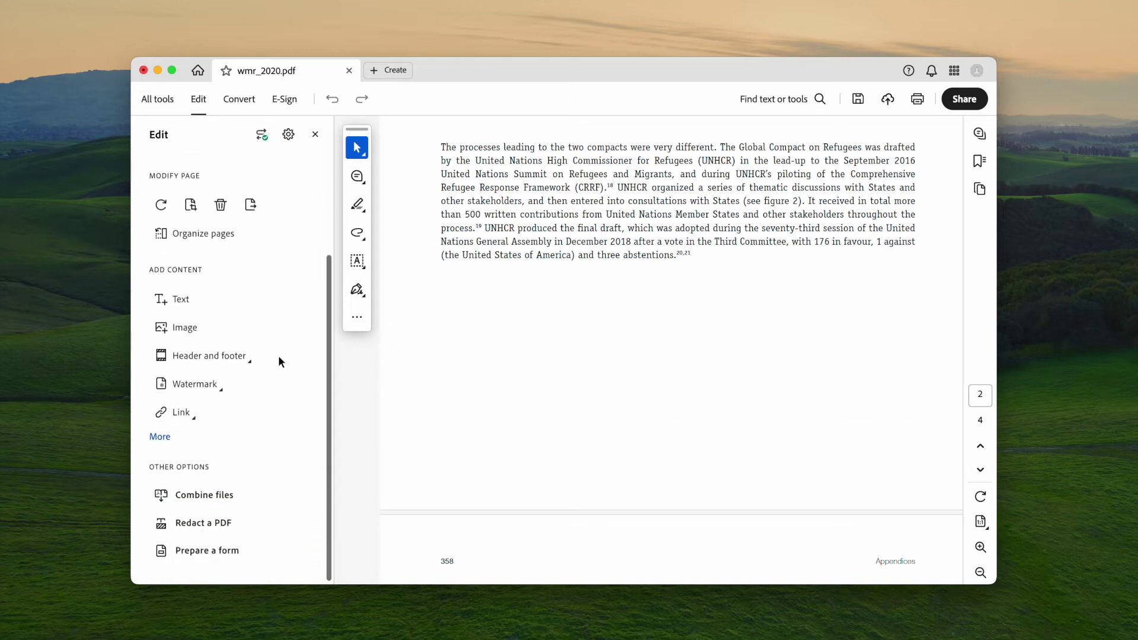
Draw a video box below the paragraph and choose the aerial mp4 file
{"action": "left_click", "coordinate": [160, 436]}
{"action": "scroll", "coordinate": [253, 388], "scroll_direction": "down", "scroll_amount": 3}
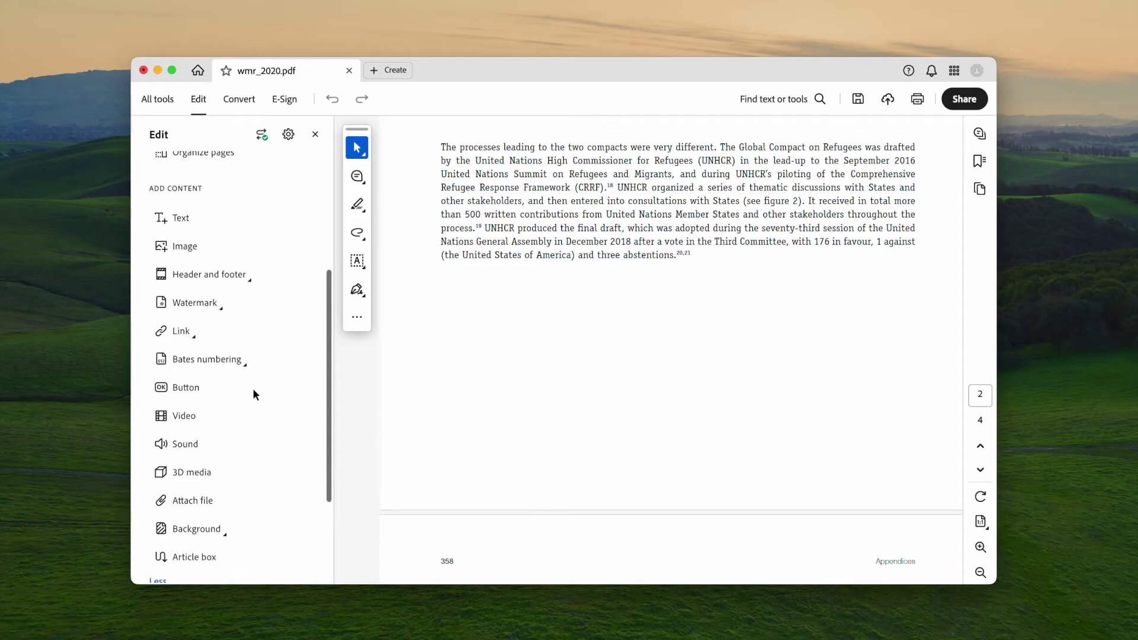
{"action": "scroll", "coordinate": [253, 387], "scroll_direction": "down", "scroll_amount": 1}
{"action": "left_click", "coordinate": [184, 383]}
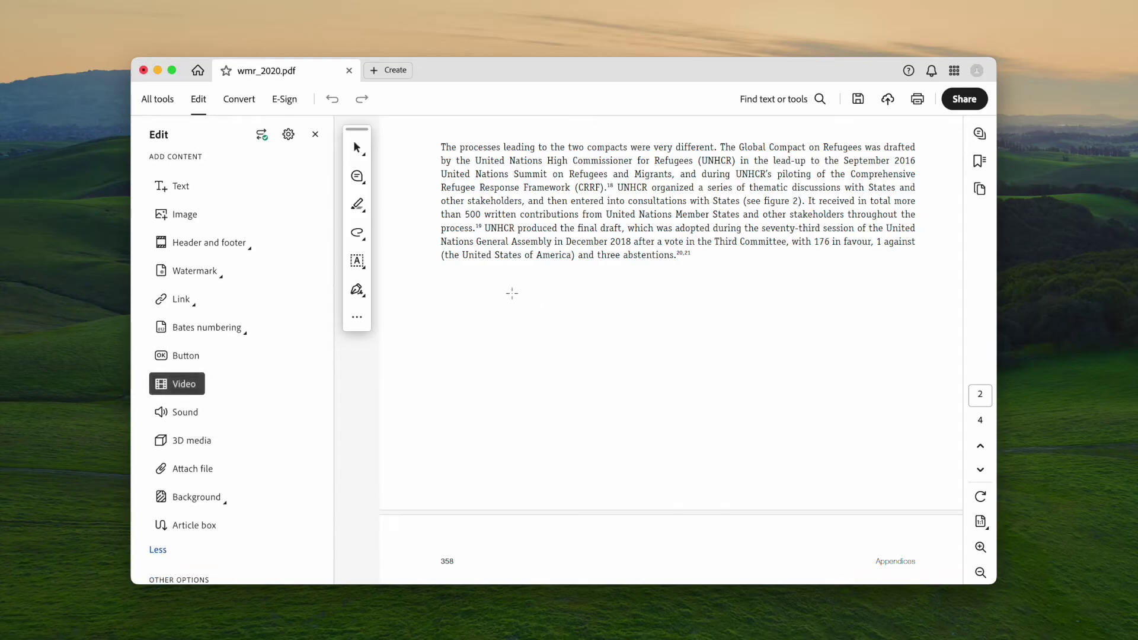
{"action": "left_click_drag", "start_coordinate": [443, 270], "coordinate": [692, 483]}
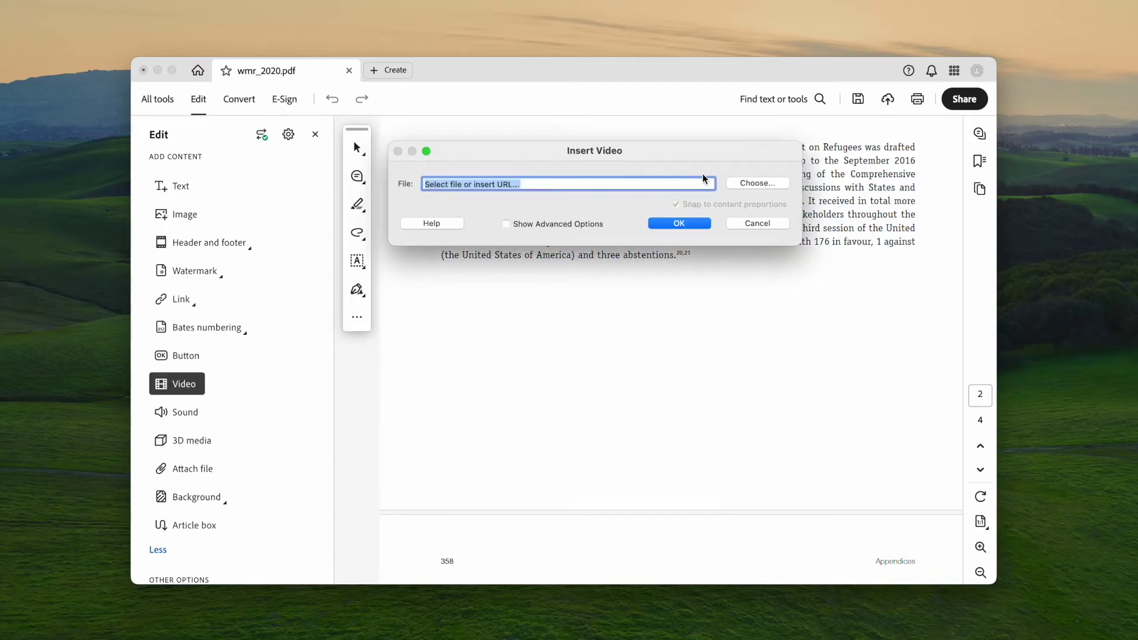
{"action": "left_click", "coordinate": [757, 184]}
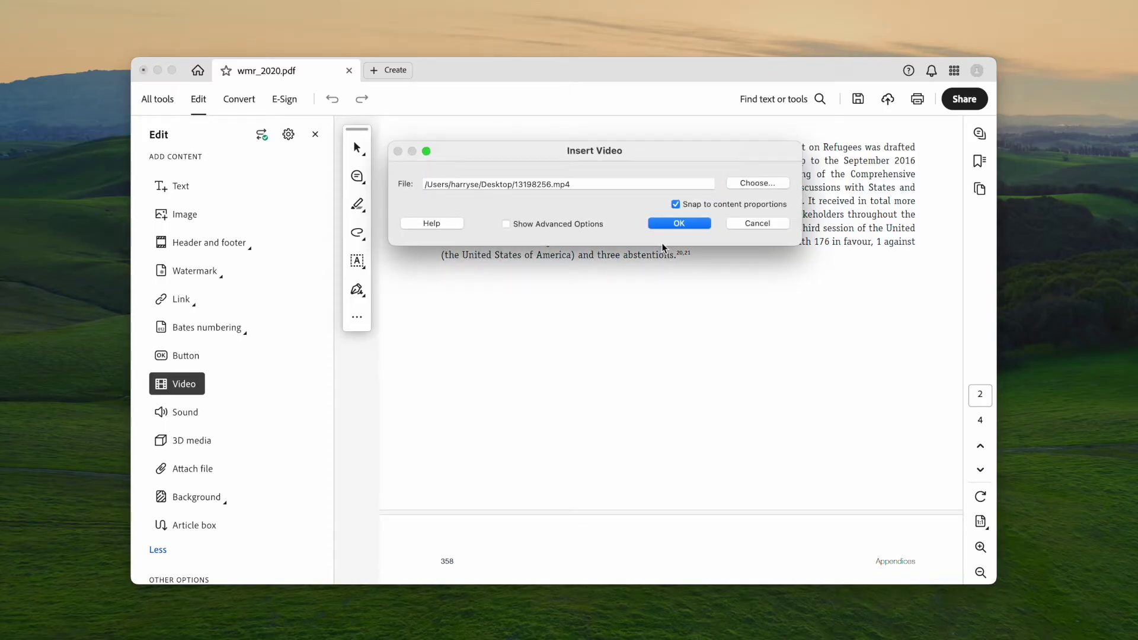
Set the video to activate on click, stop when the page isn't visible, and play on page, then play it
{"action": "left_click", "coordinate": [508, 225]}
{"action": "left_click", "coordinate": [623, 252]}
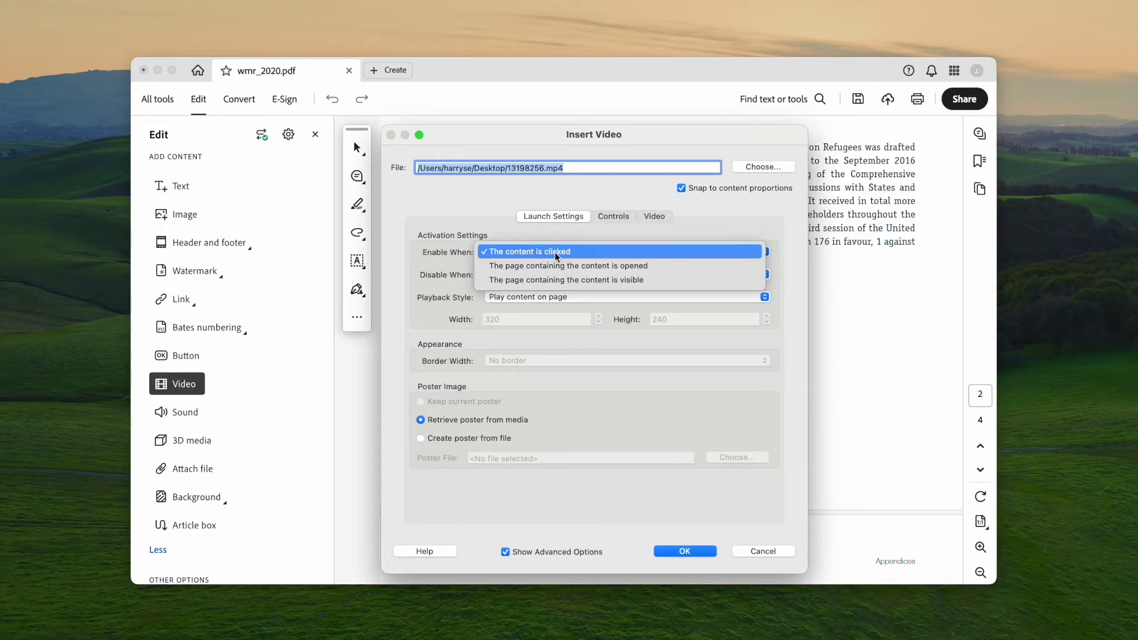
{"action": "left_click", "coordinate": [551, 255]}
{"action": "left_click", "coordinate": [555, 276]}
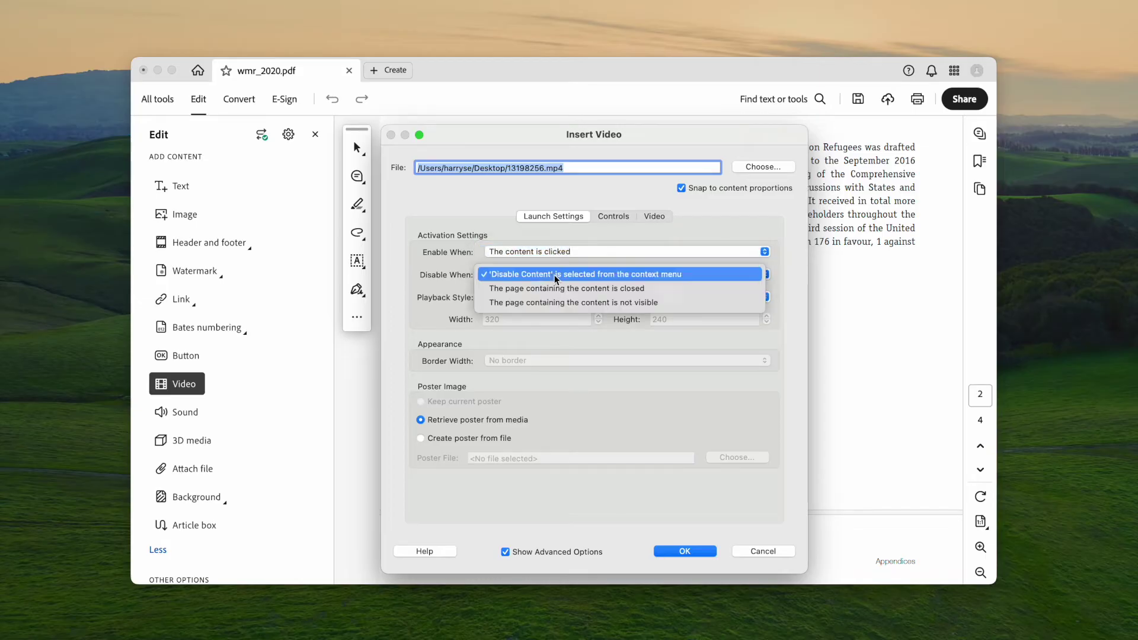
{"action": "left_click", "coordinate": [535, 303]}
{"action": "left_click", "coordinate": [546, 301]}
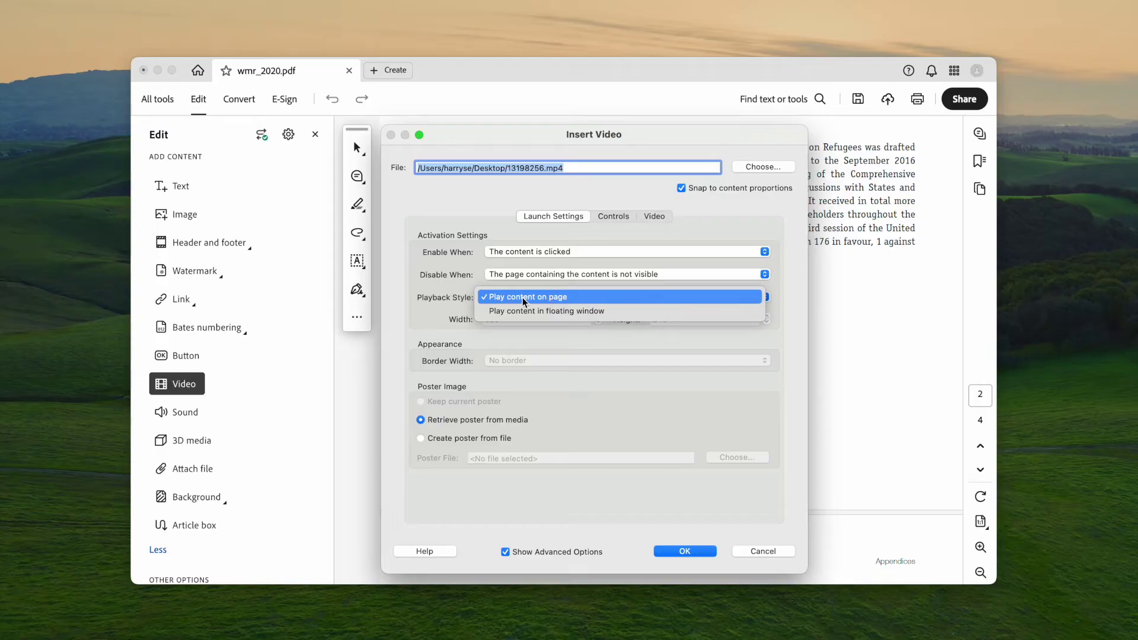
{"action": "left_click", "coordinate": [522, 298]}
{"action": "left_click", "coordinate": [670, 551]}
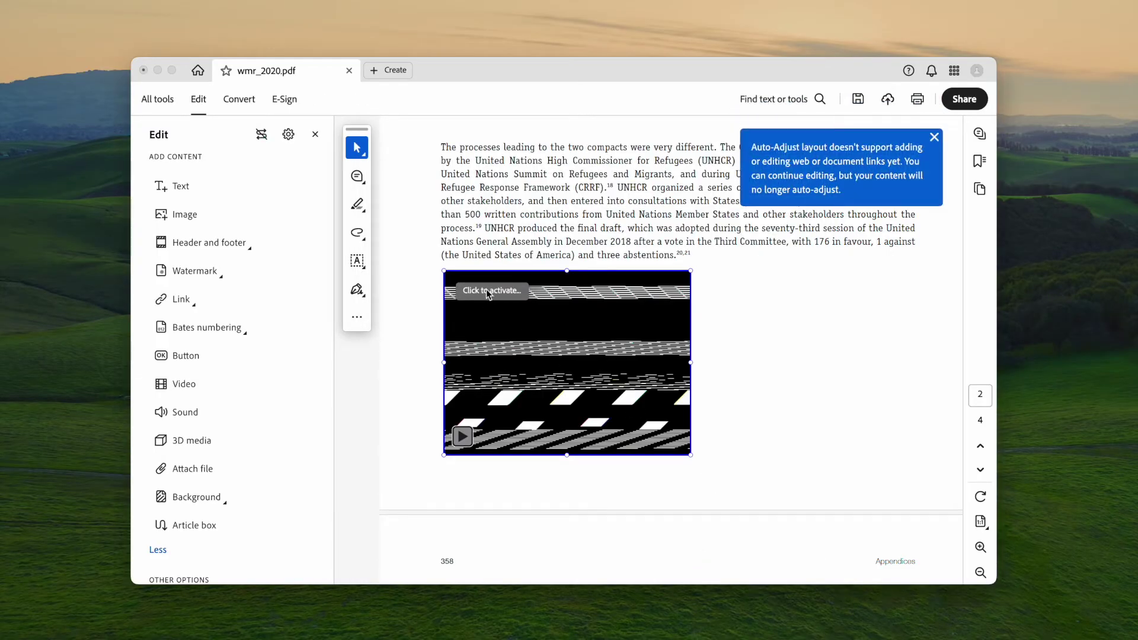
{"action": "left_click", "coordinate": [487, 289]}
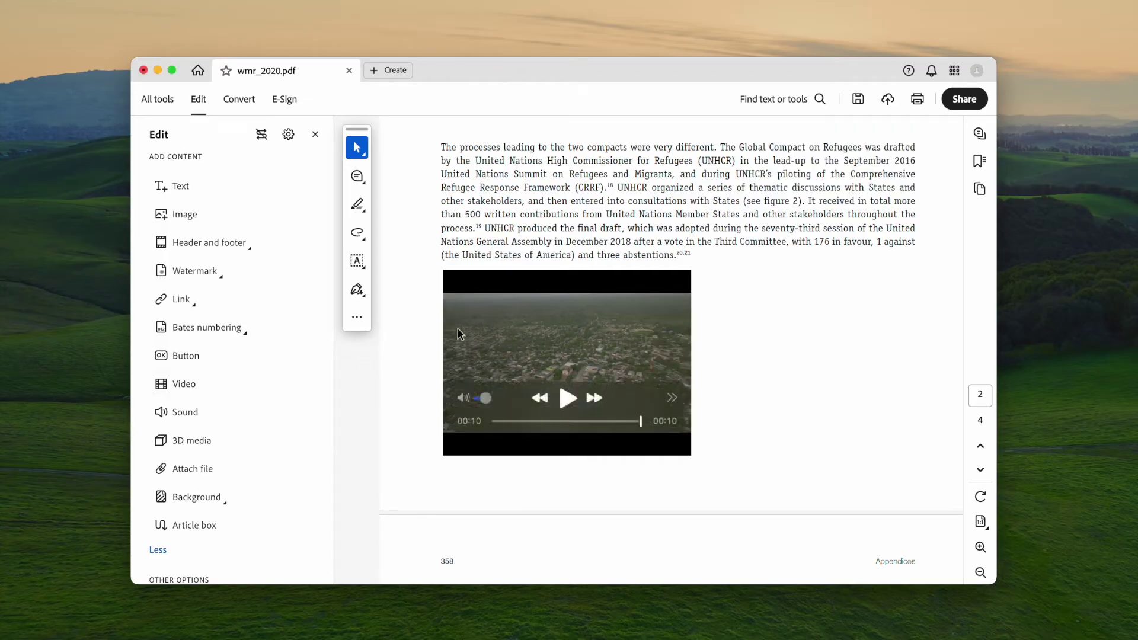
Reselect the video in Edit mode and drag its bottom-right corner slightly outward
{"action": "left_click", "coordinate": [187, 385]}
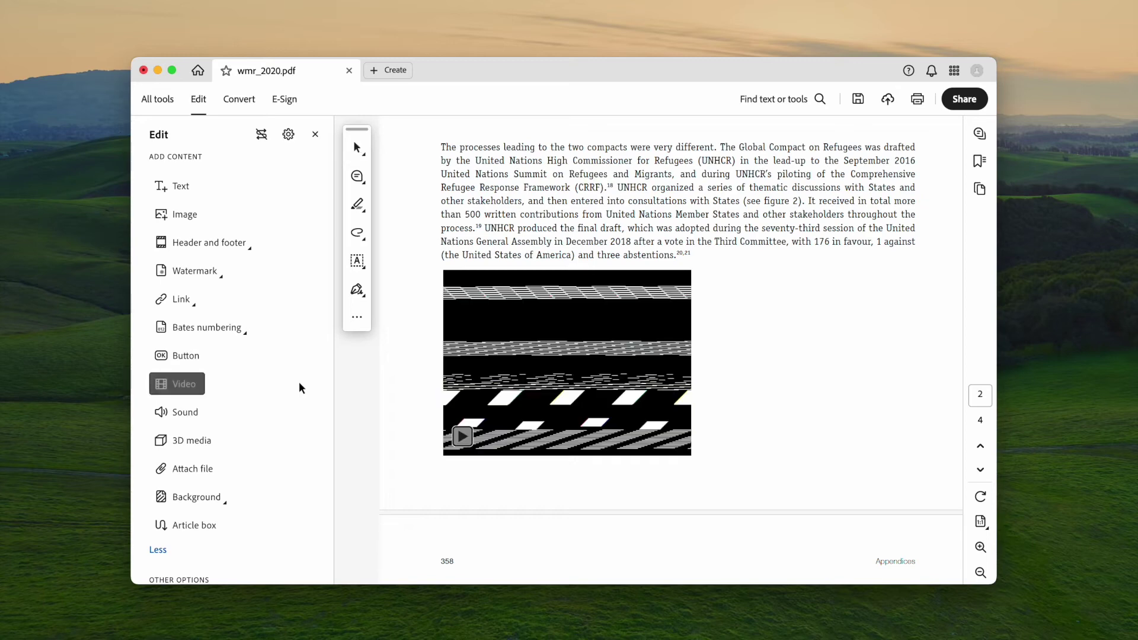
{"action": "right_click", "coordinate": [573, 337]}
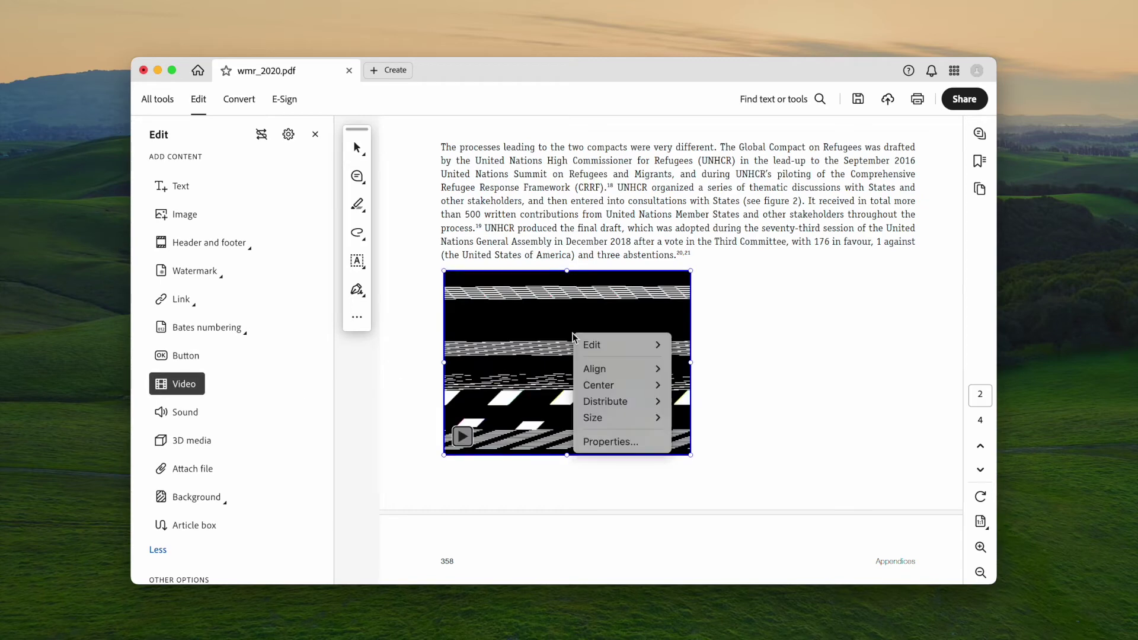
{"action": "key", "text": "Escape"}
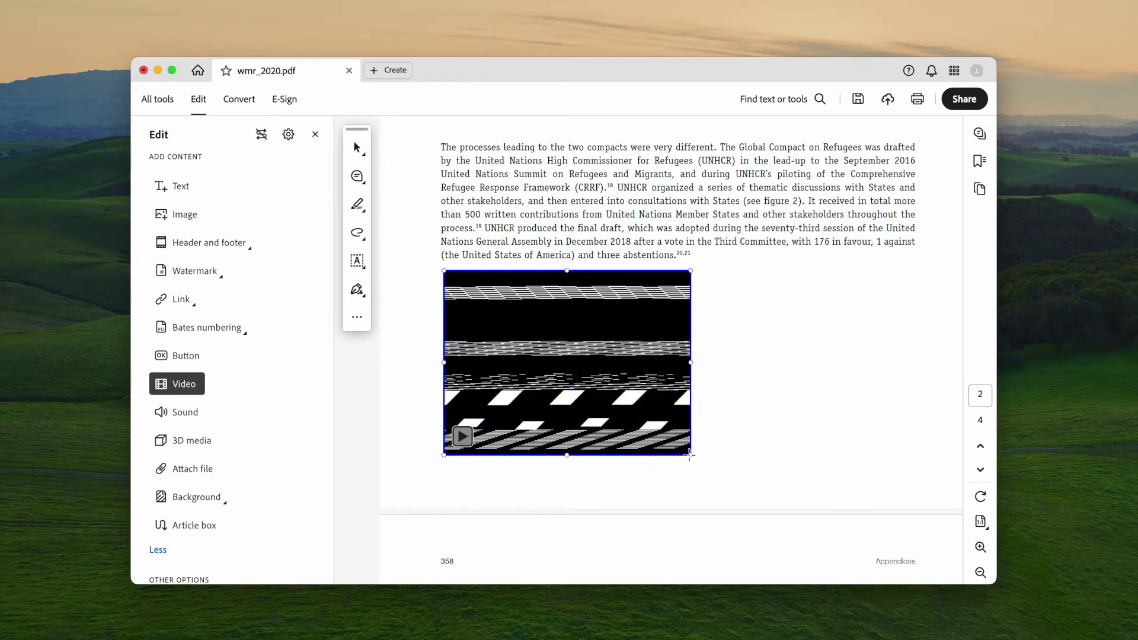
{"action": "left_click_drag", "start_coordinate": [692, 455], "coordinate": [718, 471]}
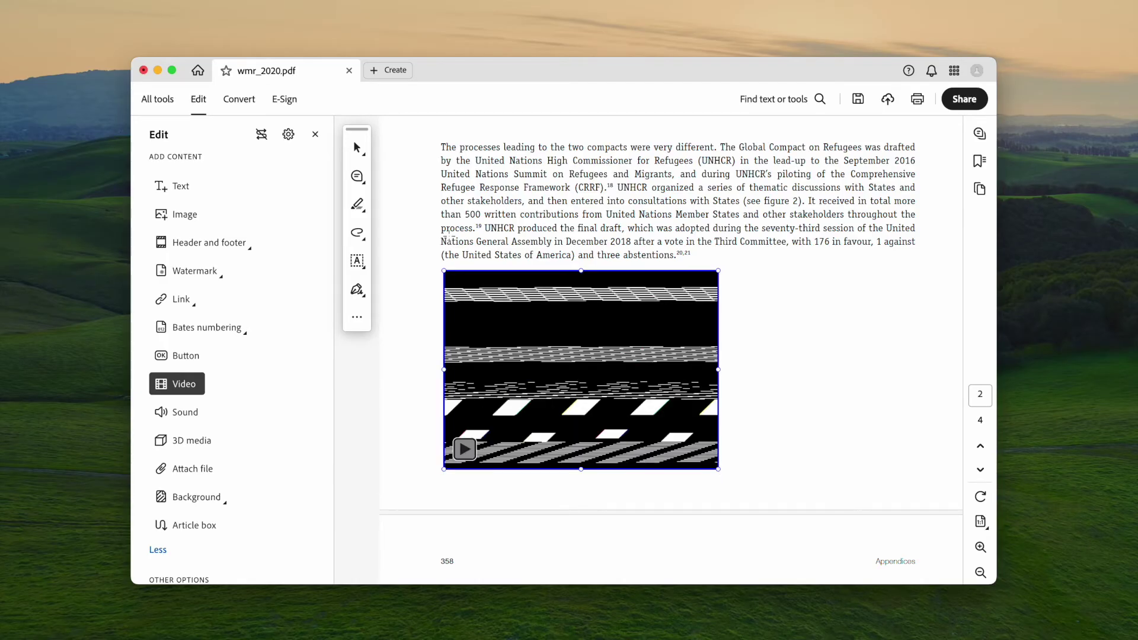
Close the Edit panel, play the video in a floating window and inline, then save
{"action": "left_click", "coordinate": [314, 134]}
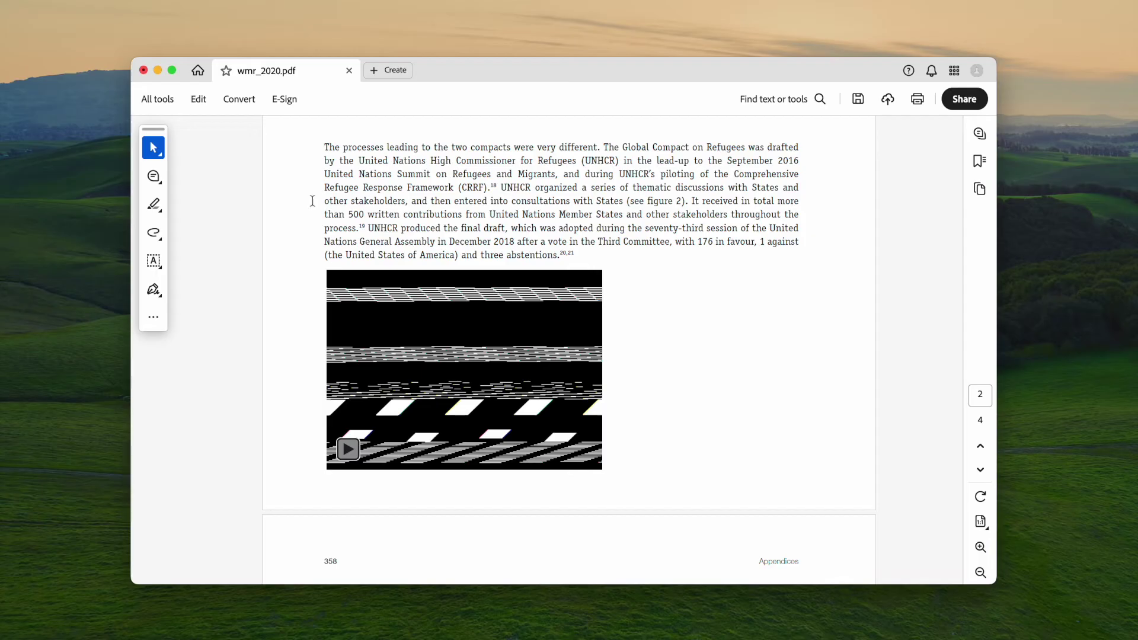
{"action": "left_click", "coordinate": [364, 294]}
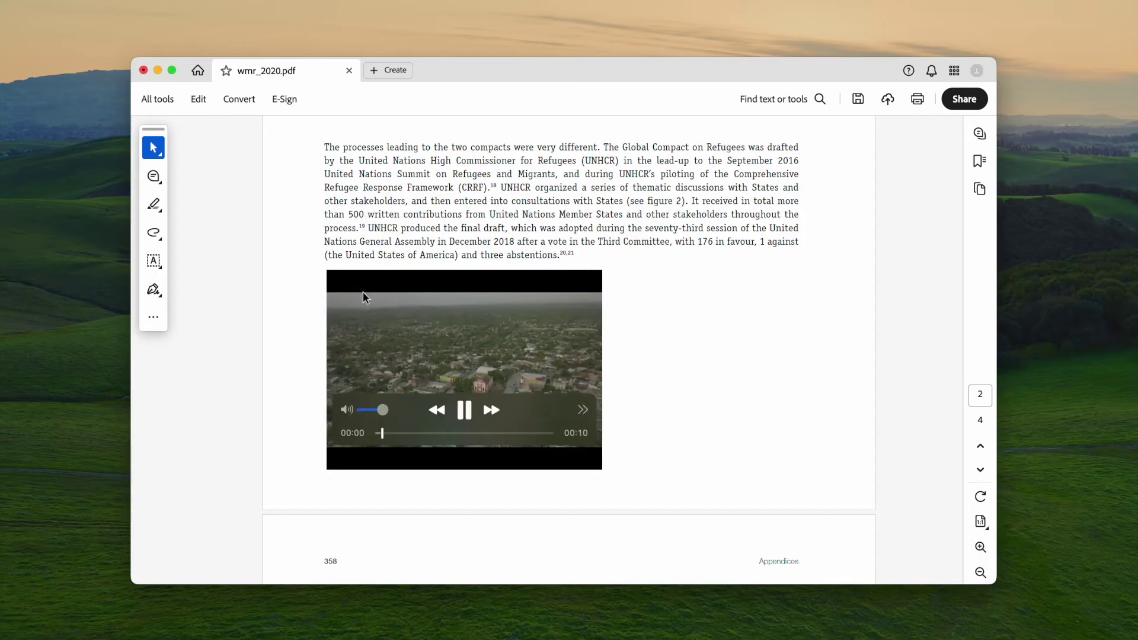
{"action": "right_click", "coordinate": [453, 332]}
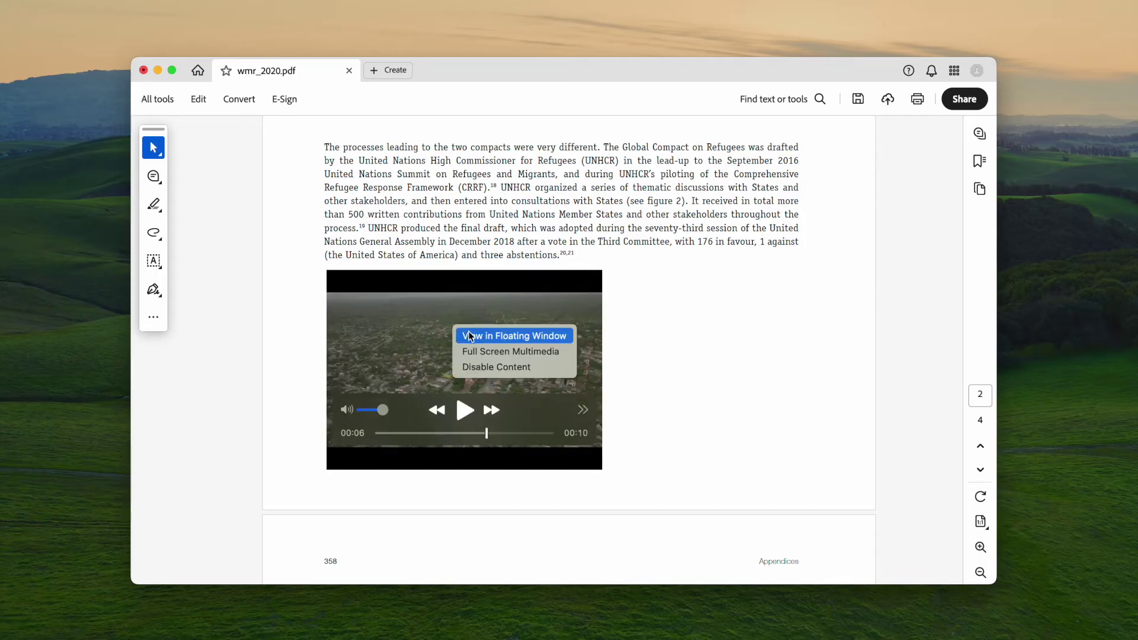
{"action": "left_click", "coordinate": [470, 337]}
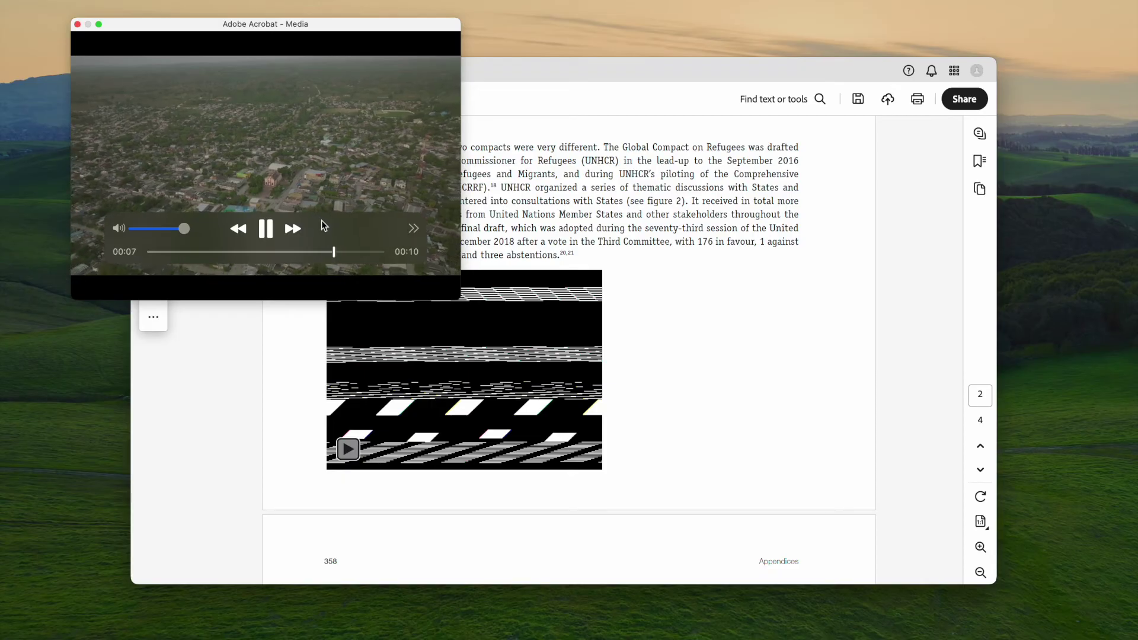
{"action": "left_click", "coordinate": [78, 27]}
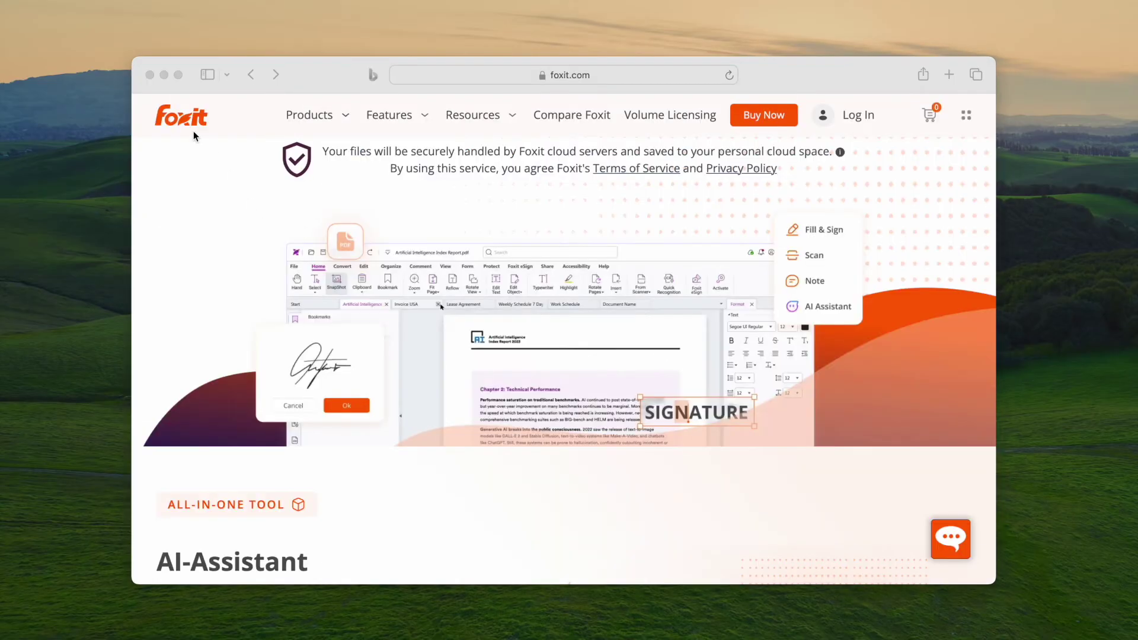
{"action": "left_click", "coordinate": [190, 125]}
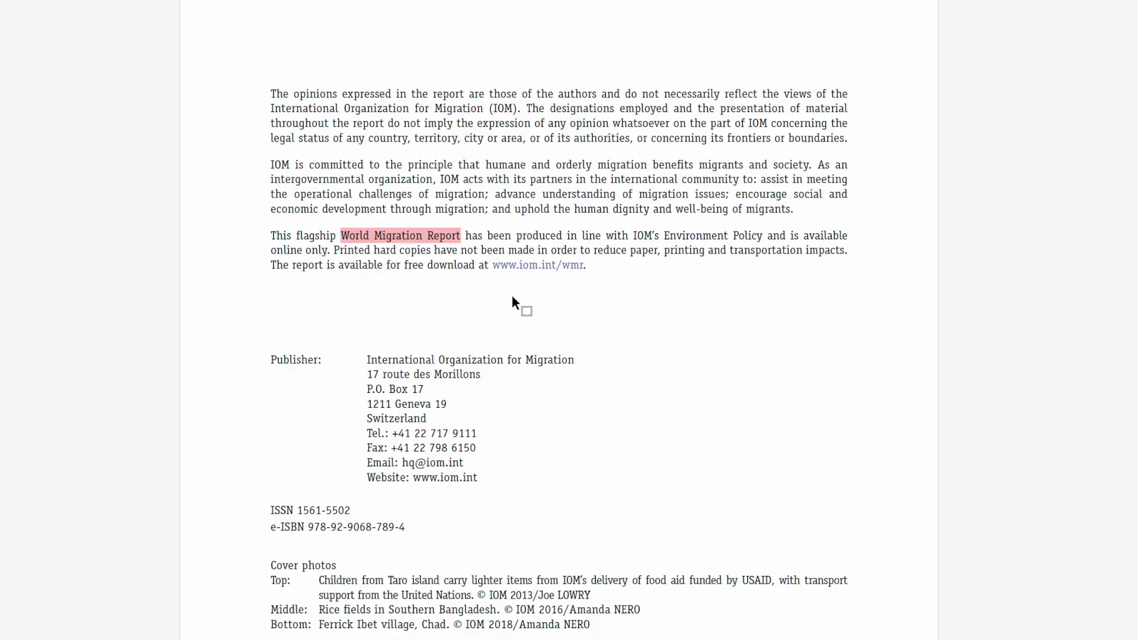
Follow the World Migration Report link to play 13198256.mp4 in Google Drive
{"action": "left_click", "coordinate": [398, 237]}
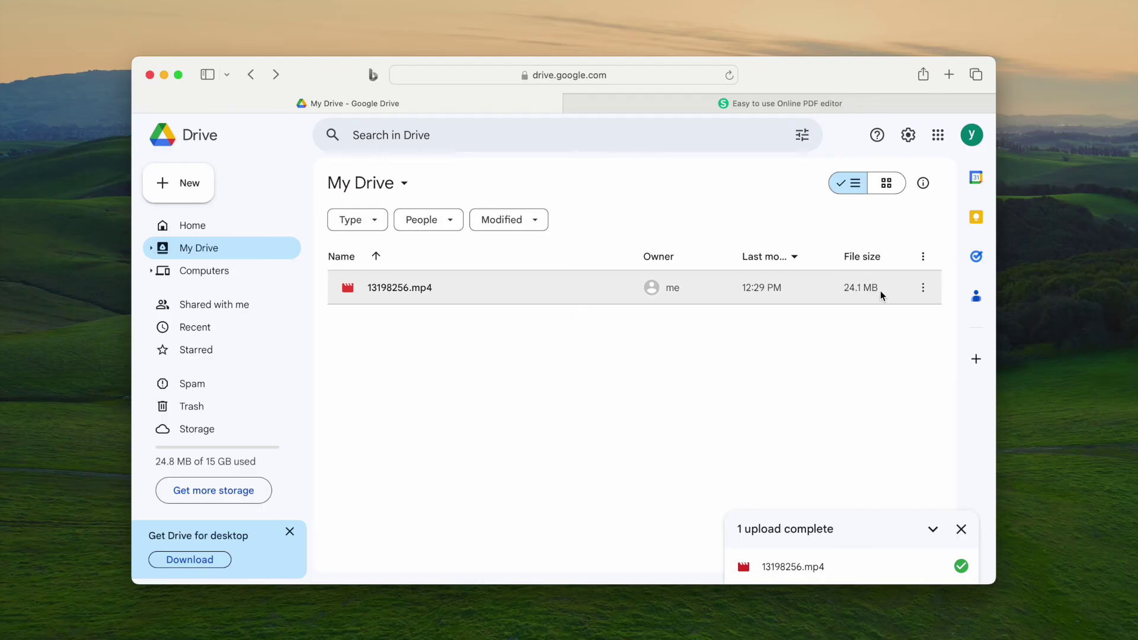
Open the options menu for the uploaded 13198256.mp4 in My Drive
{"action": "left_click", "coordinate": [925, 288]}
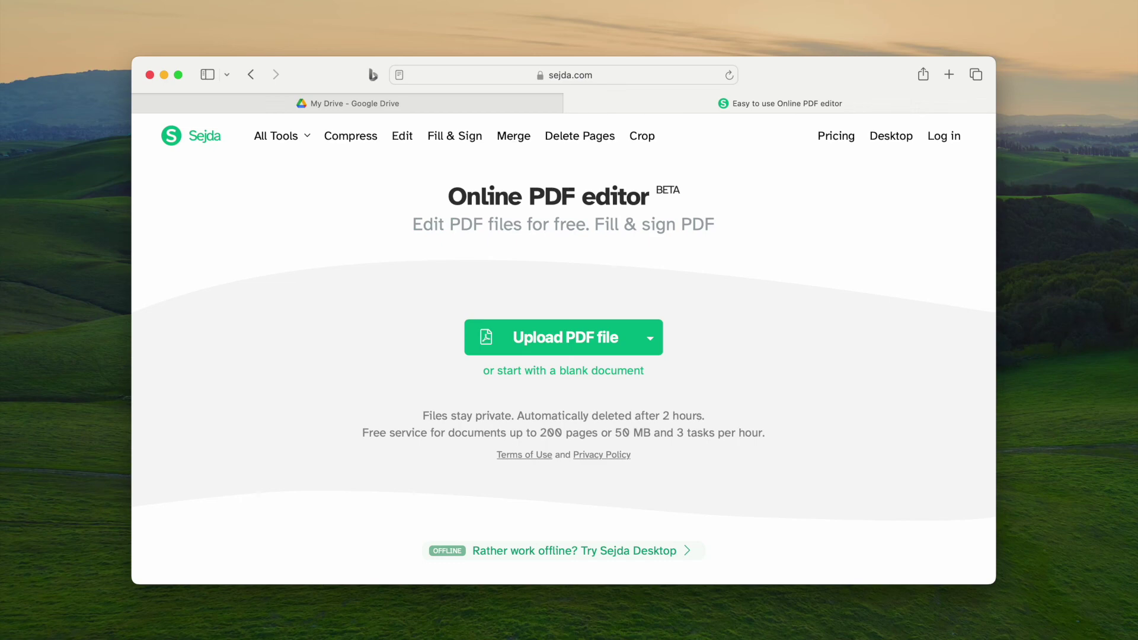
Load the report PDF into Sejda and link 'World Migration Report' to the Drive share URL
{"action": "left_click_drag", "start_coordinate": [1025, 452], "coordinate": [586, 338]}
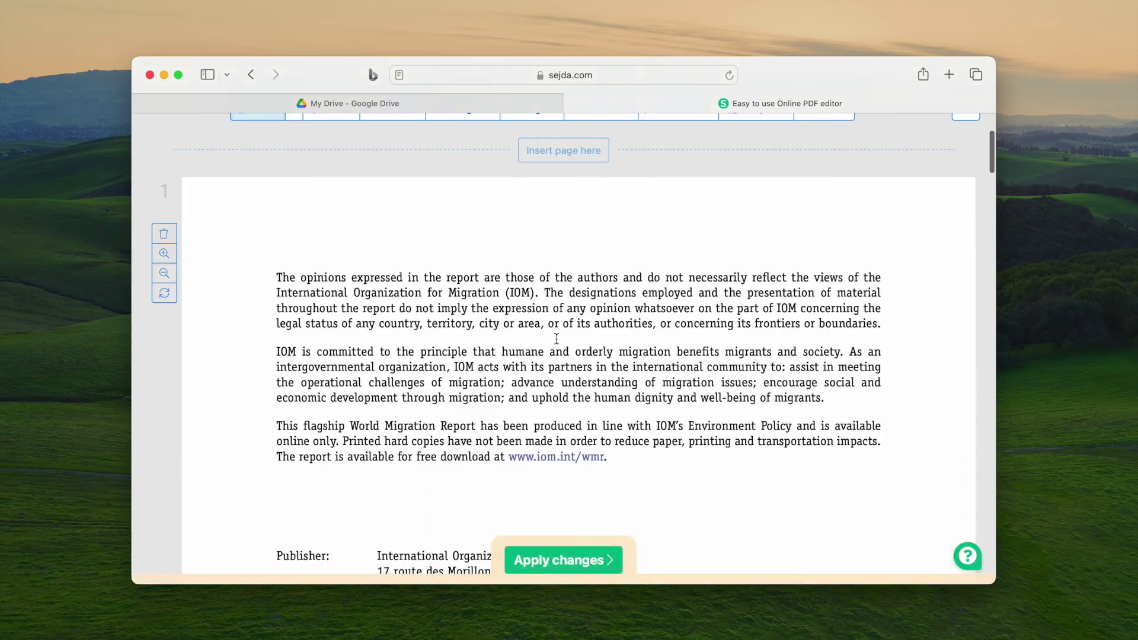
{"action": "left_click", "coordinate": [333, 133]}
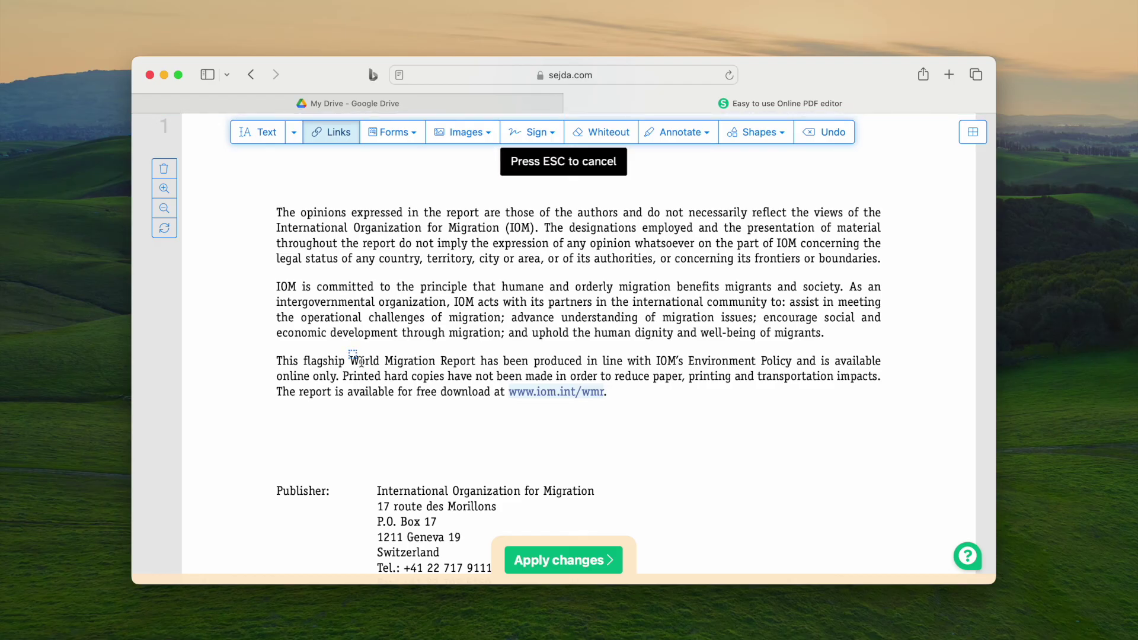
{"action": "left_click_drag", "start_coordinate": [348, 352], "coordinate": [478, 375]}
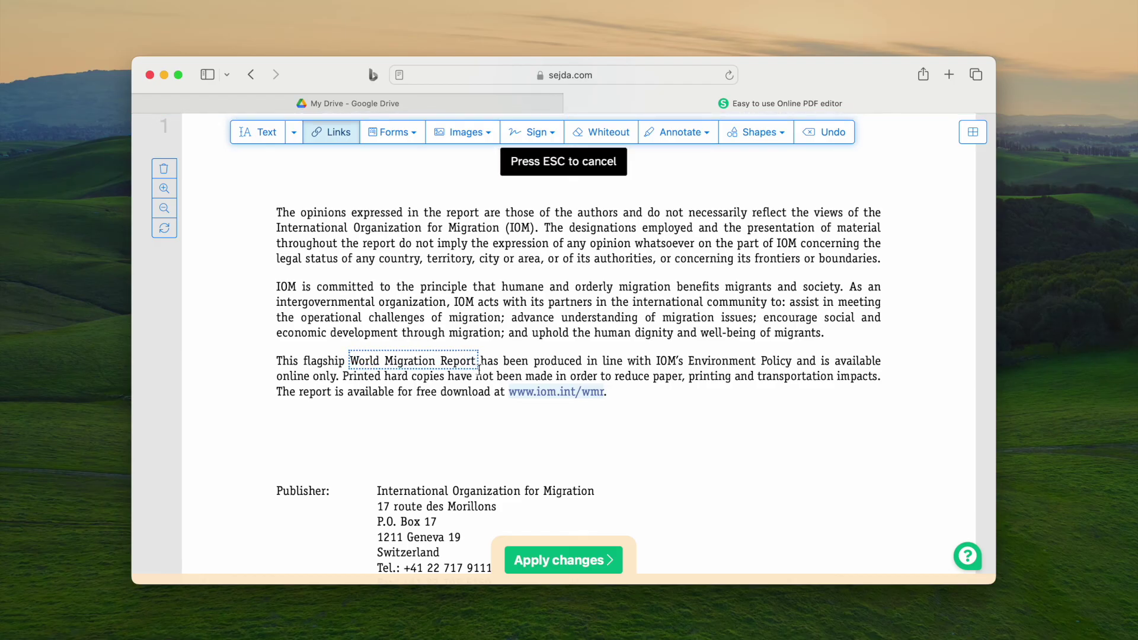
{"action": "left_click_drag", "start_coordinate": [541, 447], "coordinate": [405, 440]}
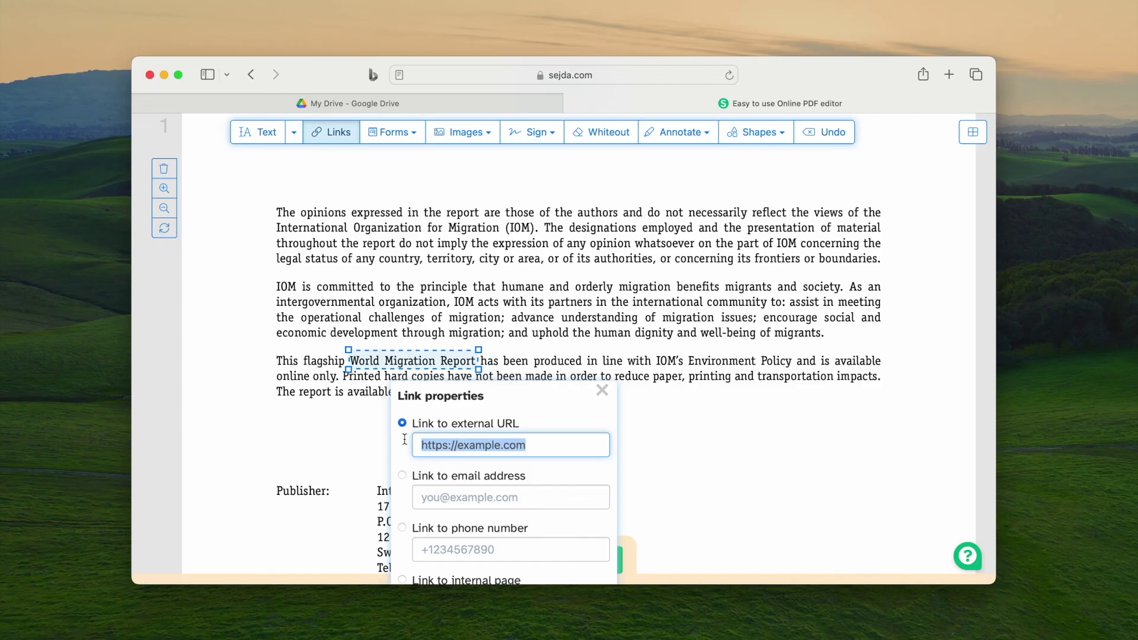
{"action": "key", "text": "super+v"}
{"action": "scroll", "coordinate": [433, 442], "scroll_direction": "down", "scroll_amount": 5}
{"action": "scroll", "coordinate": [432, 400], "scroll_direction": "down", "scroll_amount": 3}
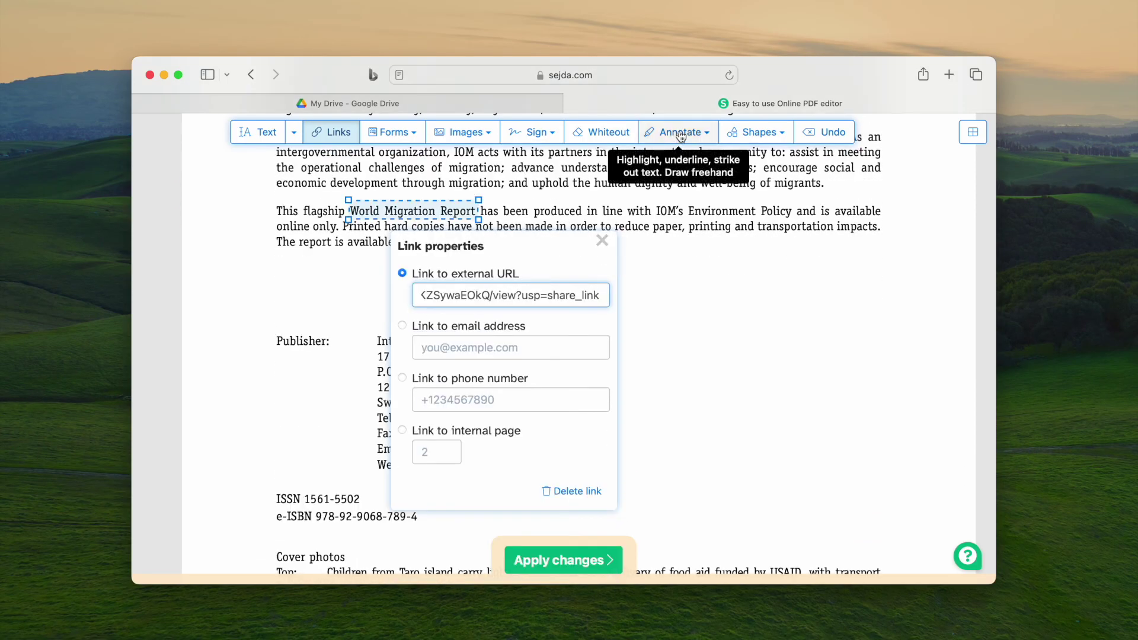
Highlight the phrase 'World Migration Report' in red
{"action": "left_click", "coordinate": [681, 136]}
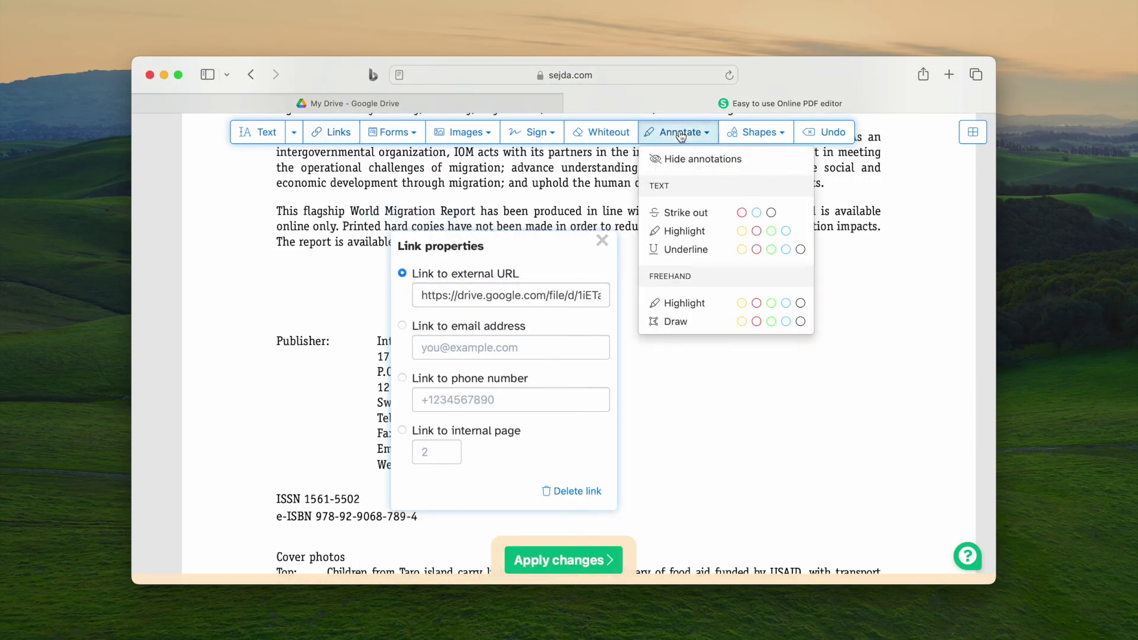
{"action": "left_click", "coordinate": [757, 232]}
{"action": "left_click_drag", "start_coordinate": [352, 210], "coordinate": [478, 210]}
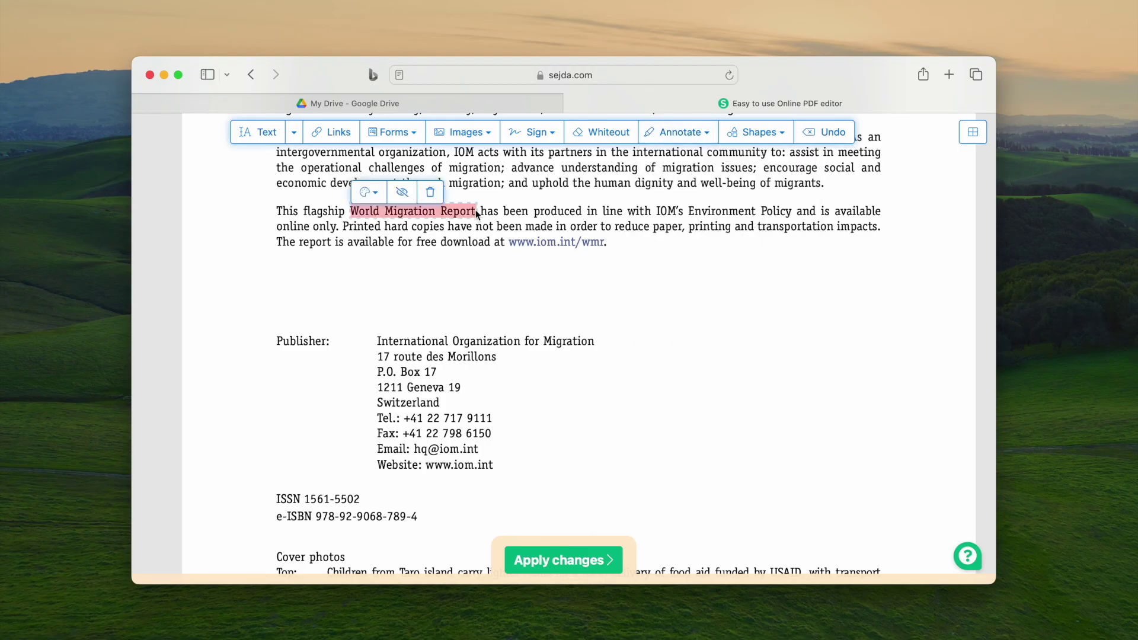